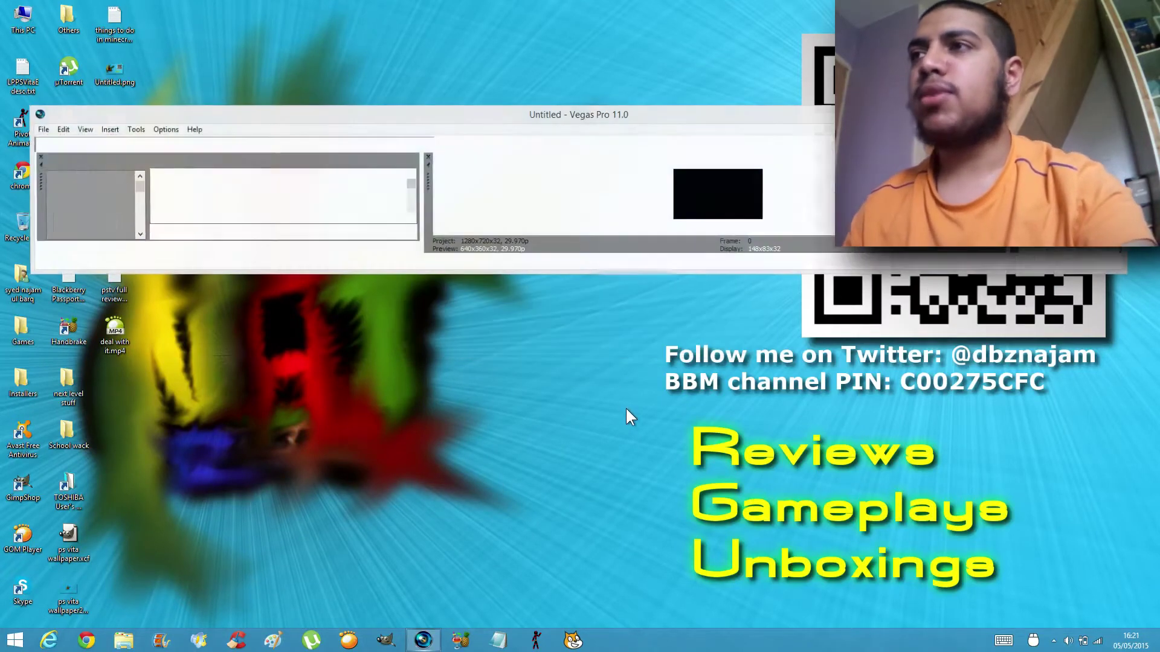
# Dismiss the startup warning so the empty untitled project is shown.
pyautogui.click(548, 202)
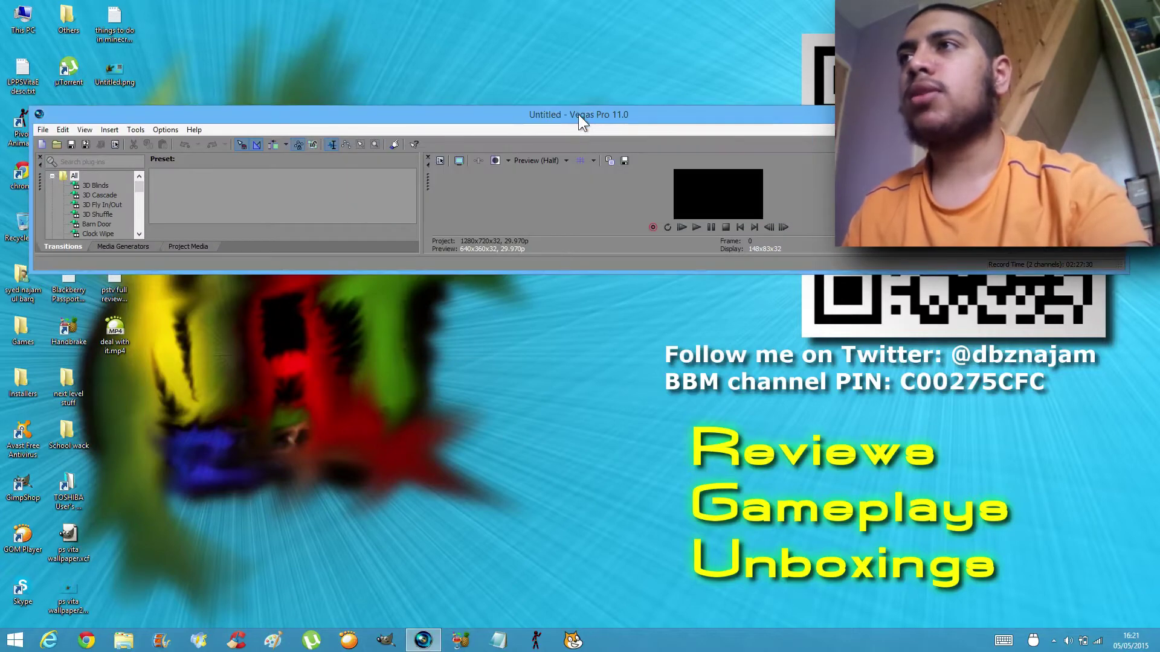
# Maximize Vegas, reveal the desktop, and drag deal with it.mp4 into the project.
pyautogui.doubleClick(578, 114)
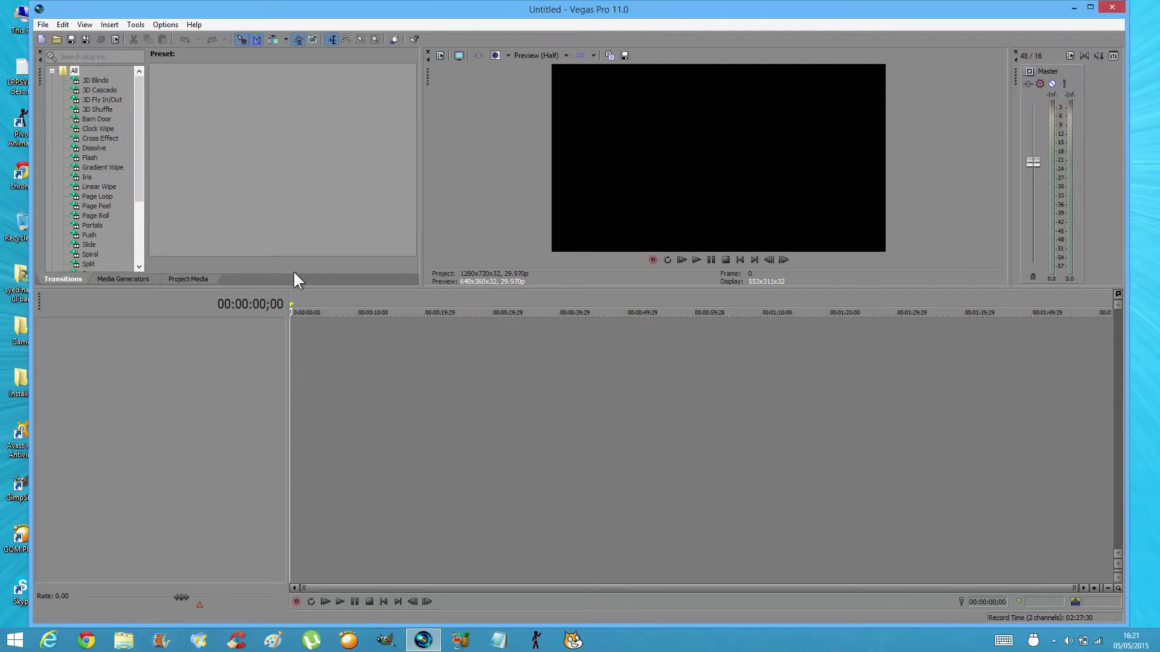
pyautogui.press('super+d')
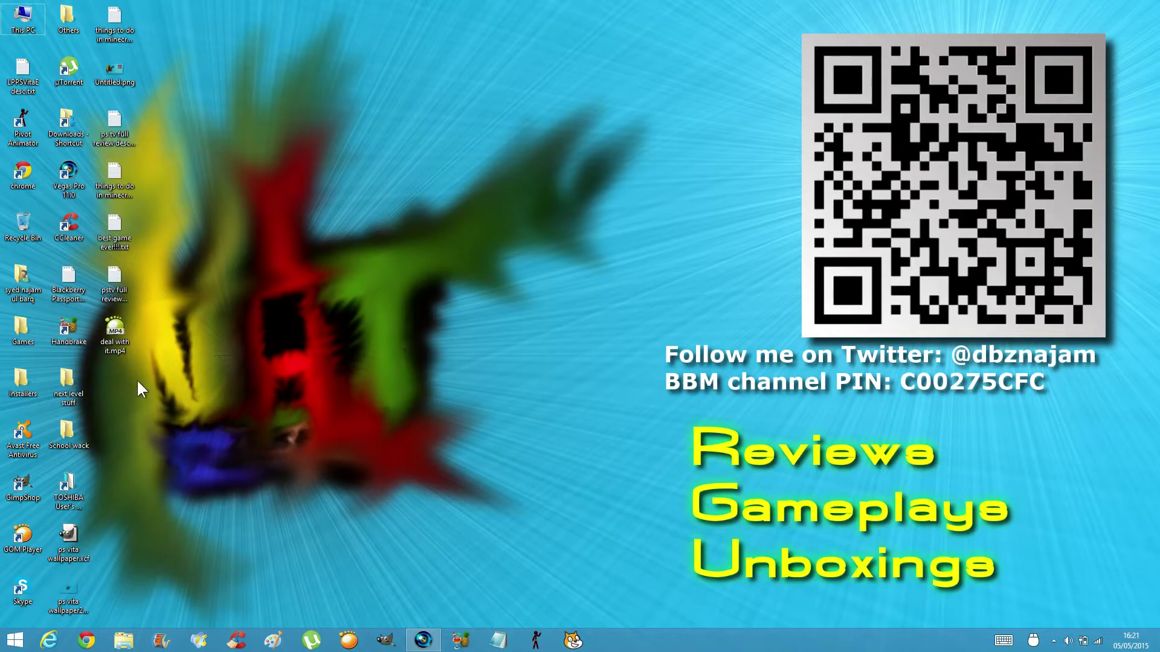
pyautogui.moveTo(117, 352); pyautogui.dragTo(325, 358)
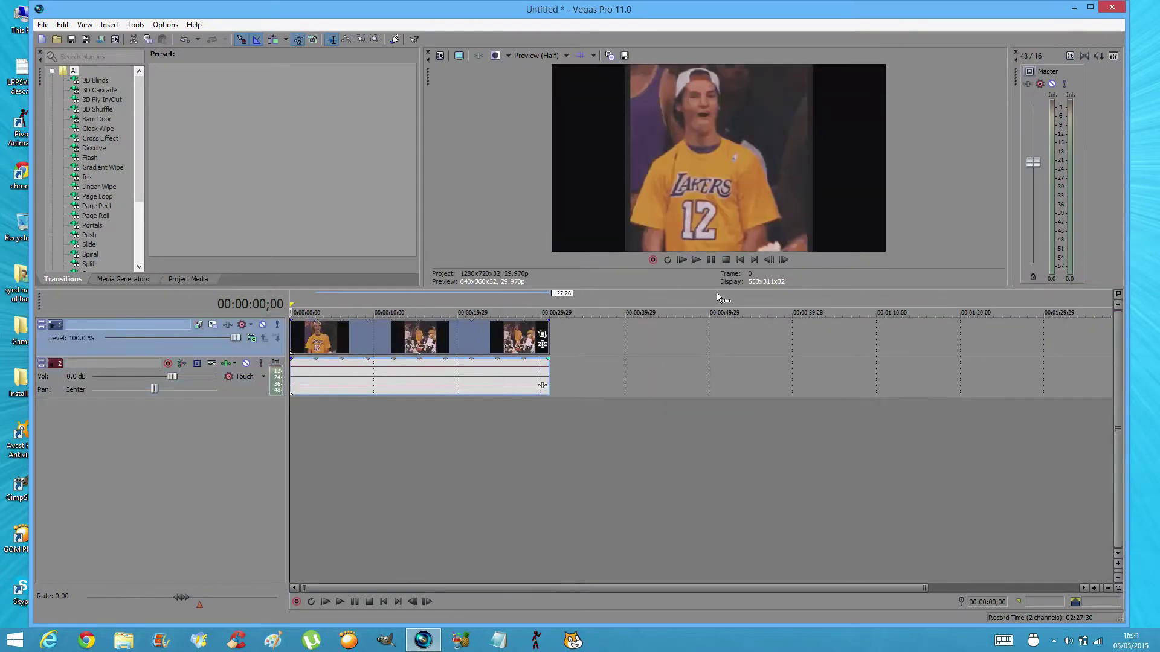
# Play the clip and pause it at 00:00:02;12.
pyautogui.click(697, 261)
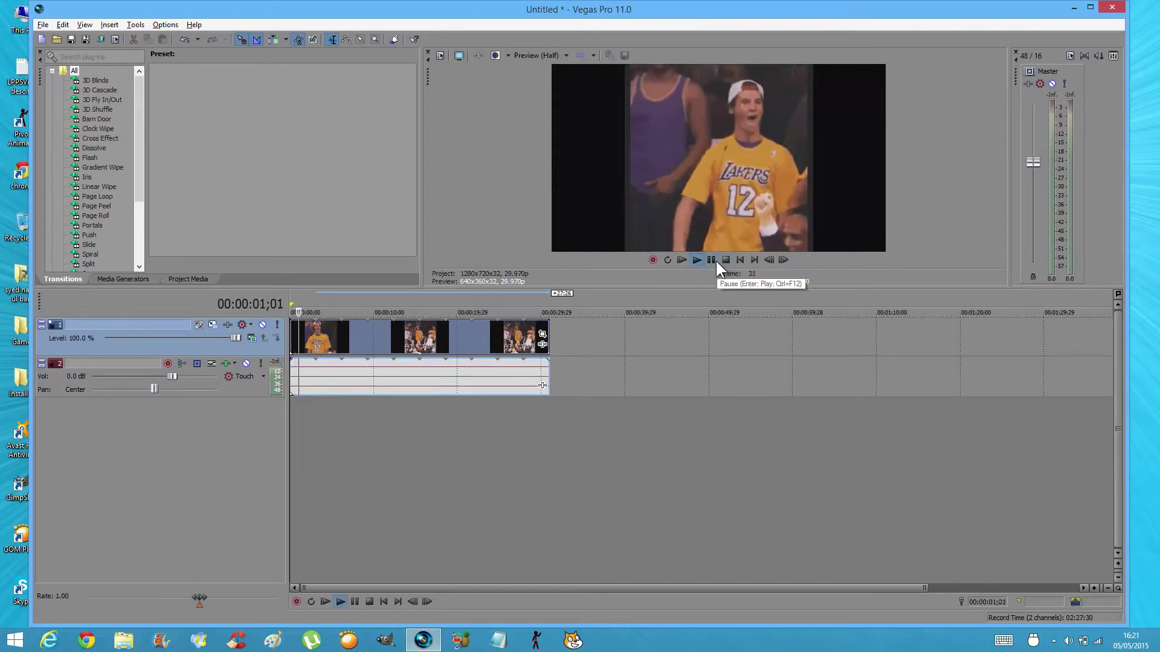
pyautogui.click(716, 261)
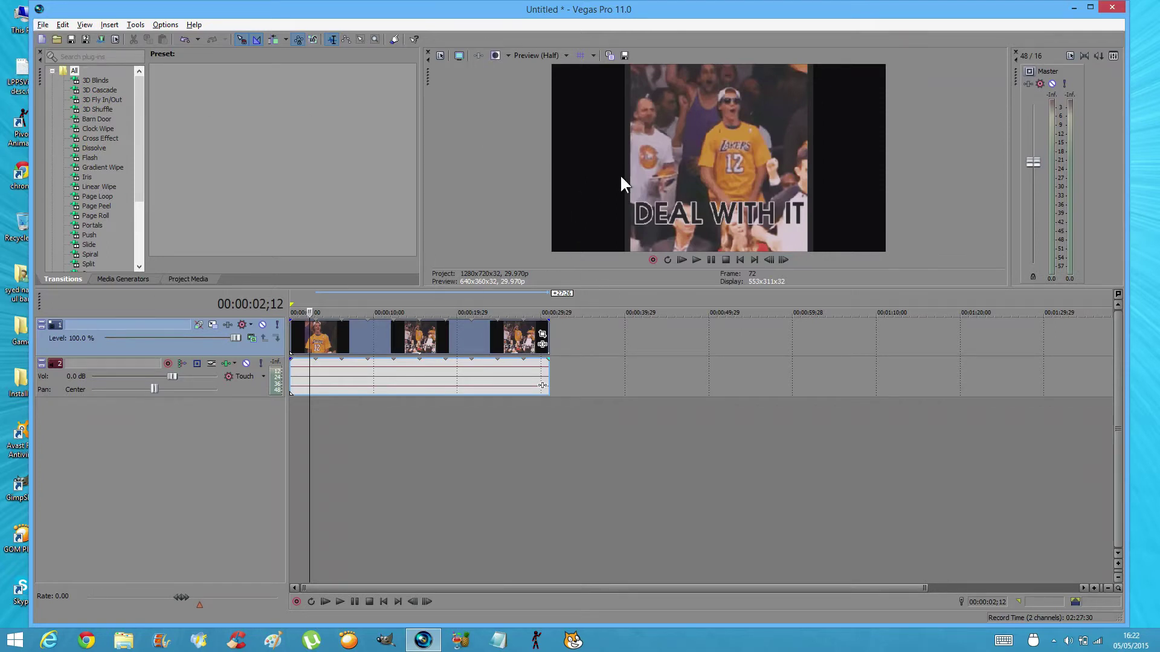
pyautogui.rightClick(482, 343)
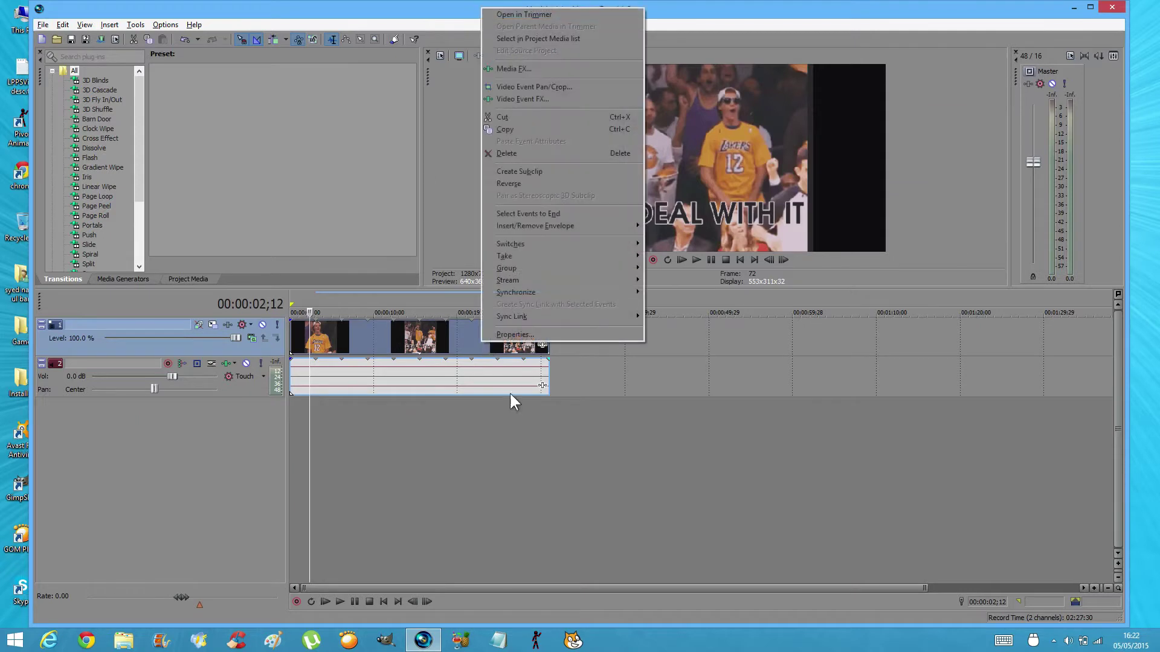
pyautogui.click(516, 338)
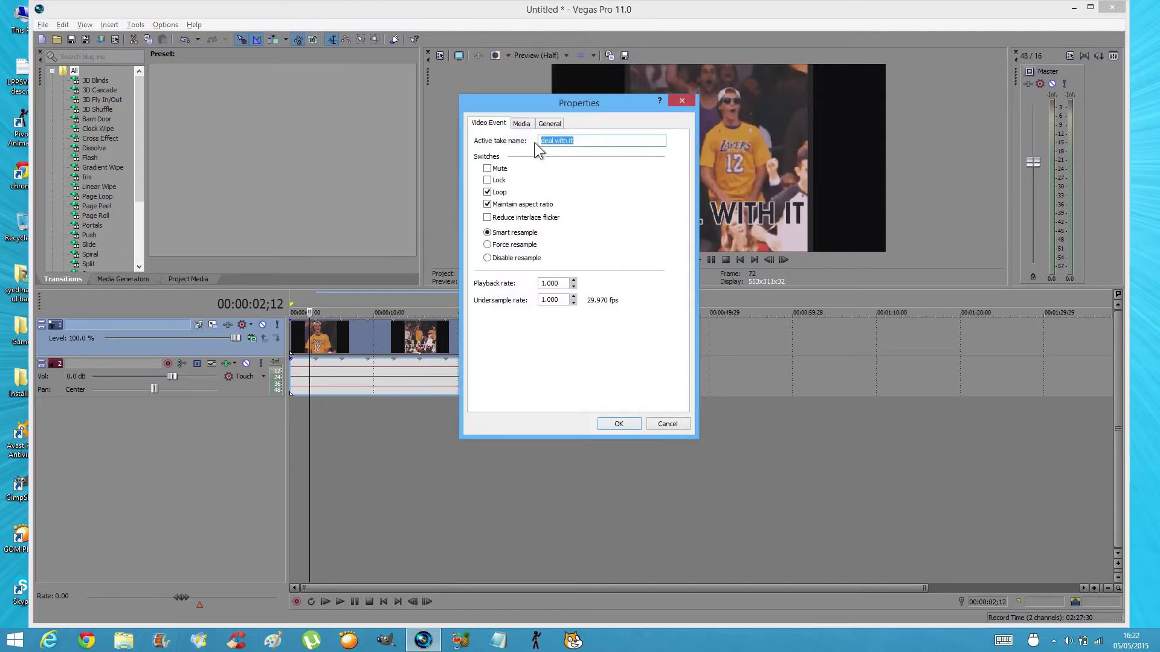
pyautogui.click(522, 124)
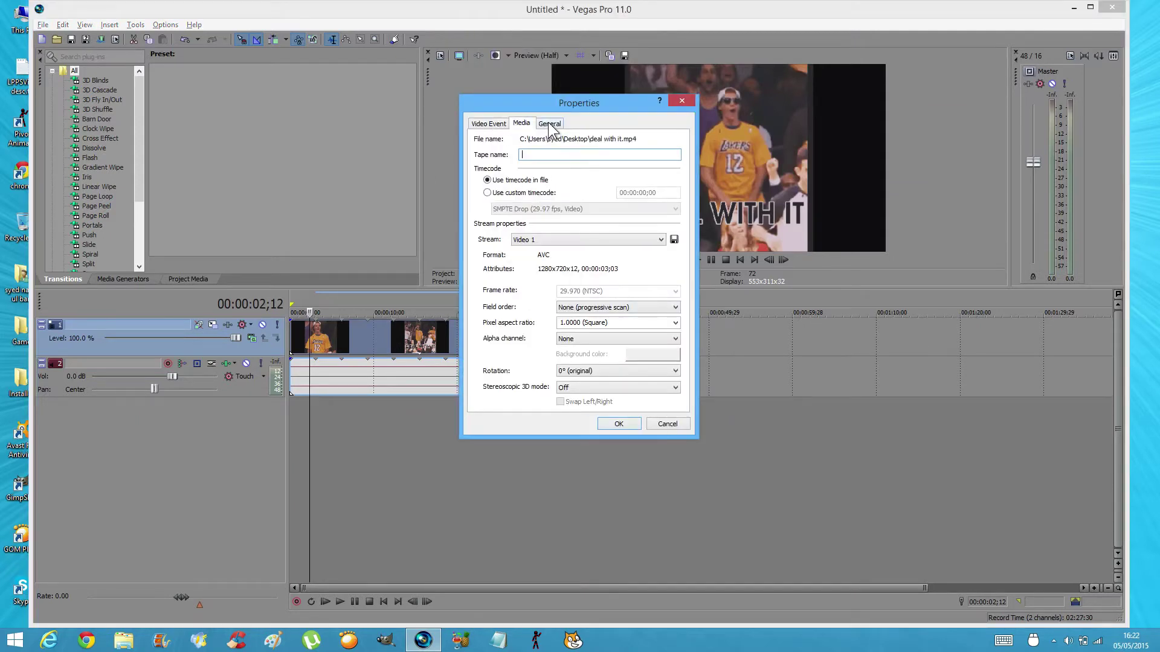
pyautogui.click(549, 124)
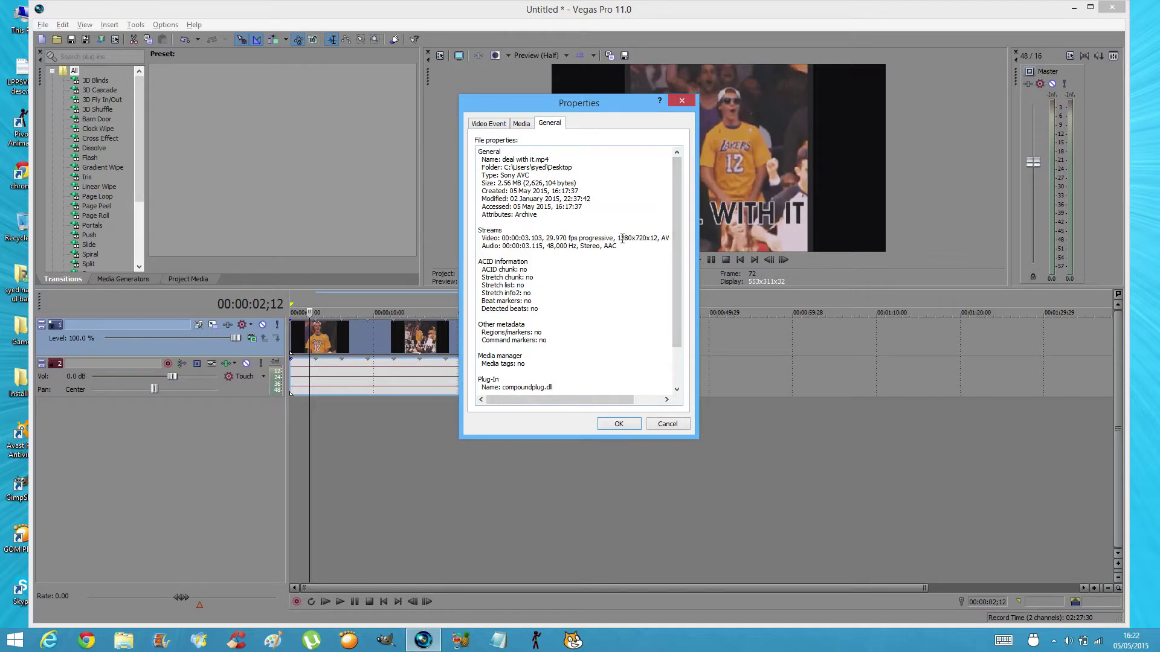
pyautogui.moveTo(616, 238); pyautogui.dragTo(647, 240)
pyautogui.click(636, 239)
pyautogui.click(665, 421)
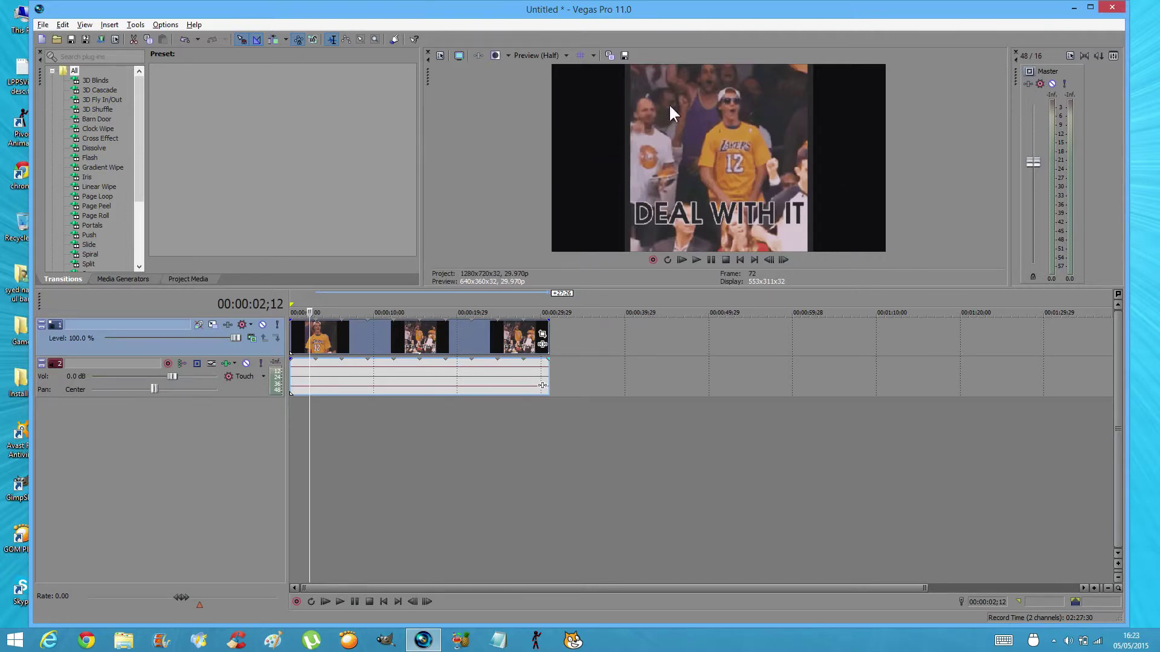
pyautogui.click(543, 335)
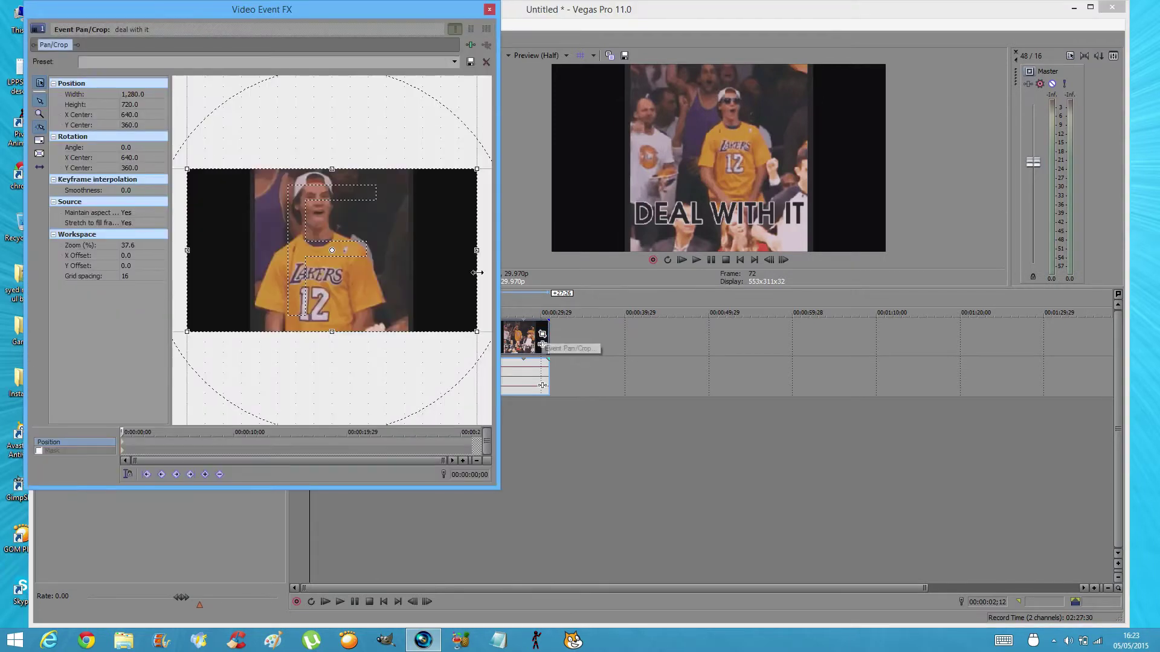
# Narrow the clip's crop frame from the right and left sides with snapping enabled.
pyautogui.moveTo(479, 251)
pyautogui.mouseDown()
pyautogui.moveTo(415, 254)
pyautogui.moveTo(478, 257)
pyautogui.mouseUp()
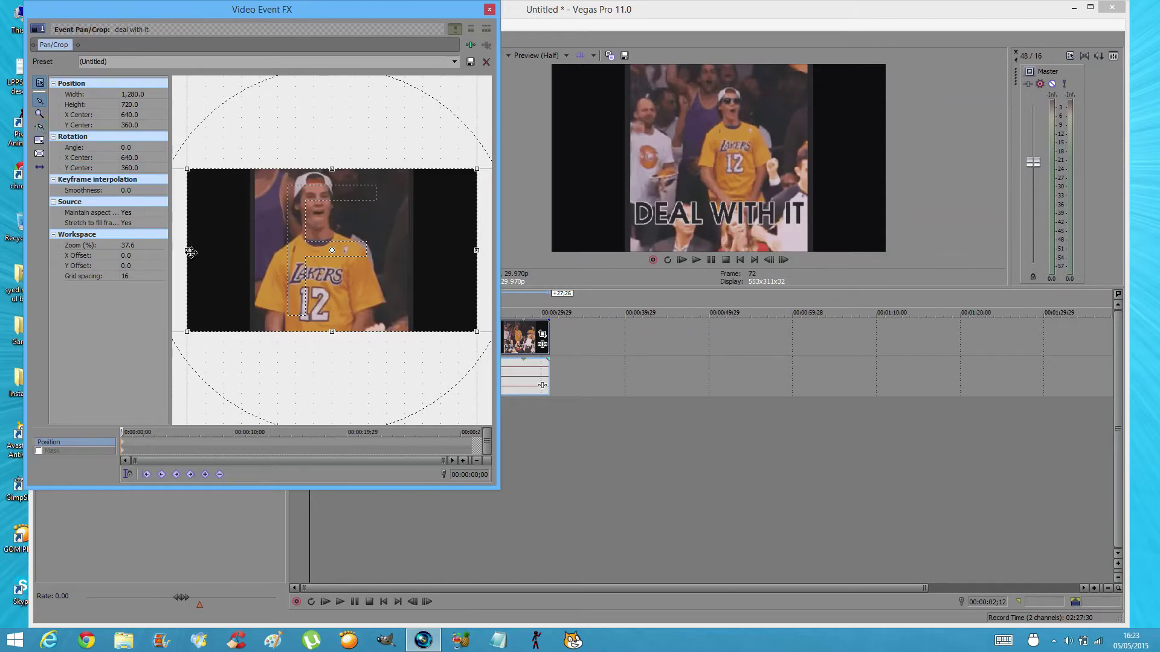
pyautogui.moveTo(188, 251); pyautogui.dragTo(231, 250)
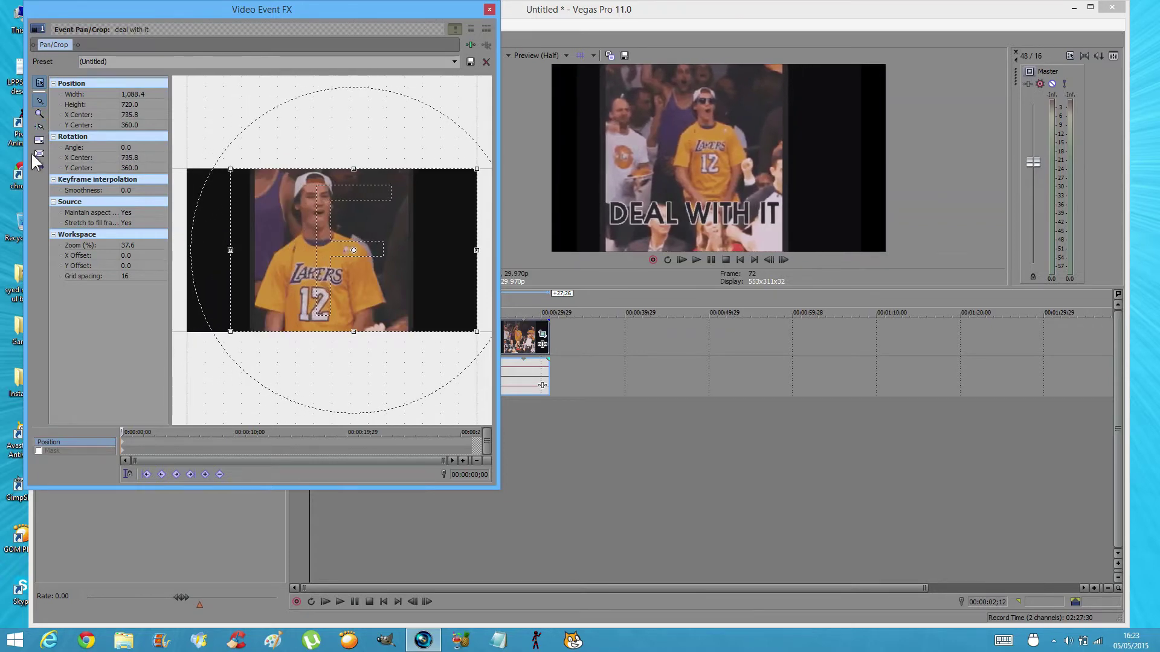
pyautogui.click(37, 128)
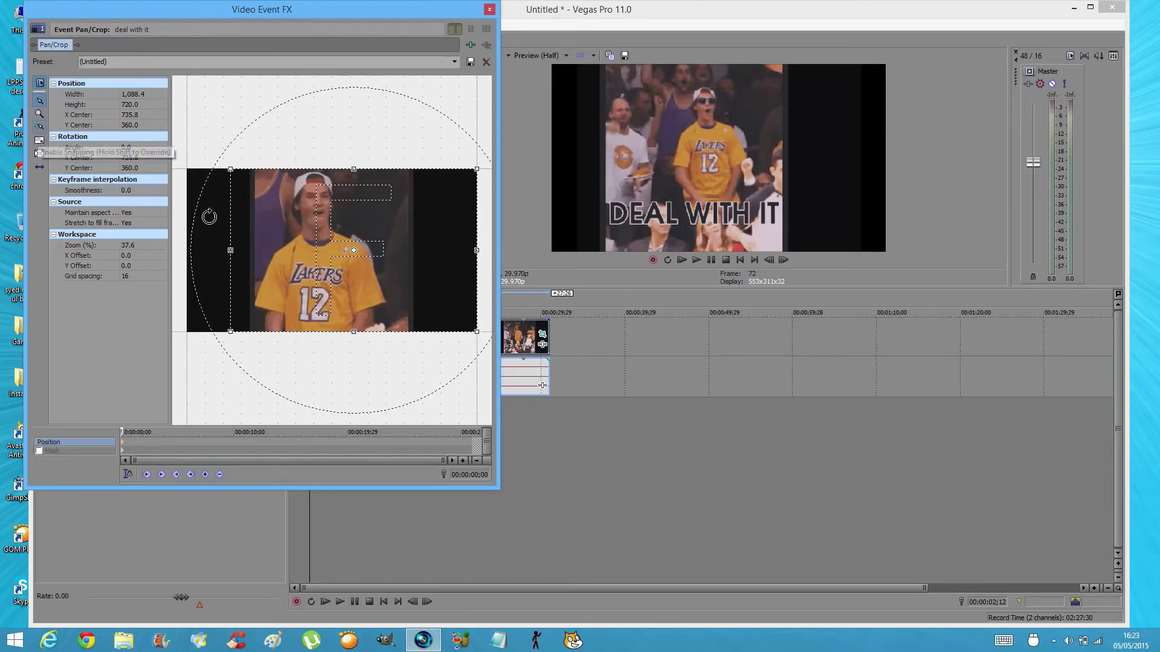
pyautogui.moveTo(231, 250); pyautogui.dragTo(247, 250)
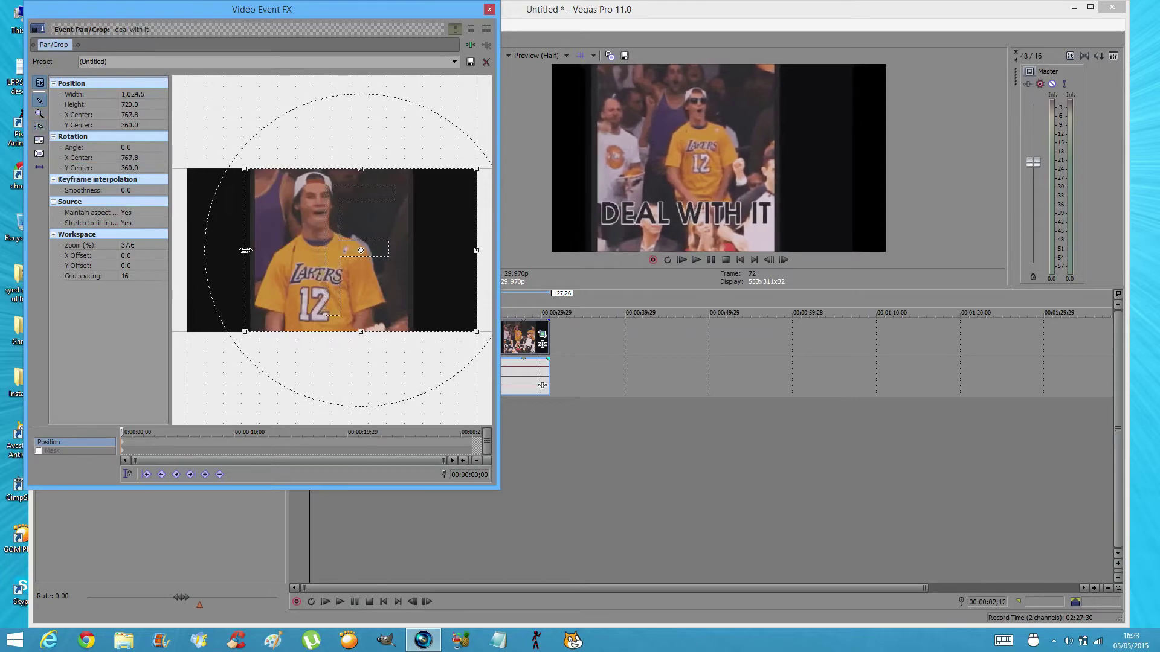
# Trim the crop's left and right edges to the picture, reaching width 674.6, then close Pan/Crop.
pyautogui.scroll(3, 248, 250)
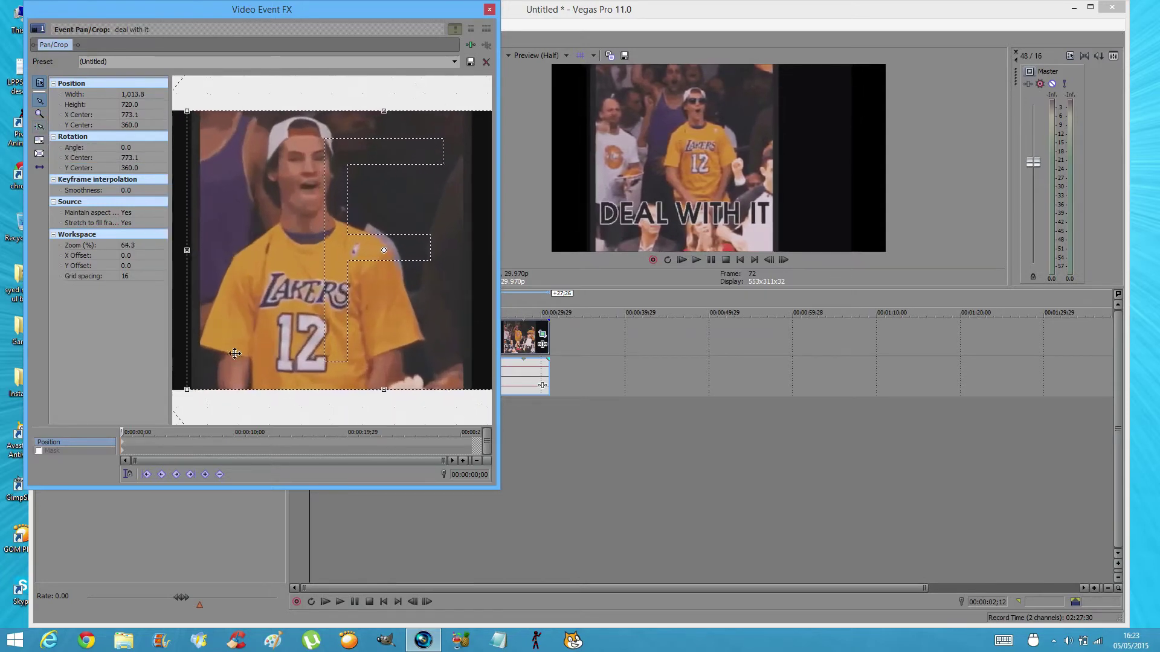
pyautogui.scroll(6, 199, 408)
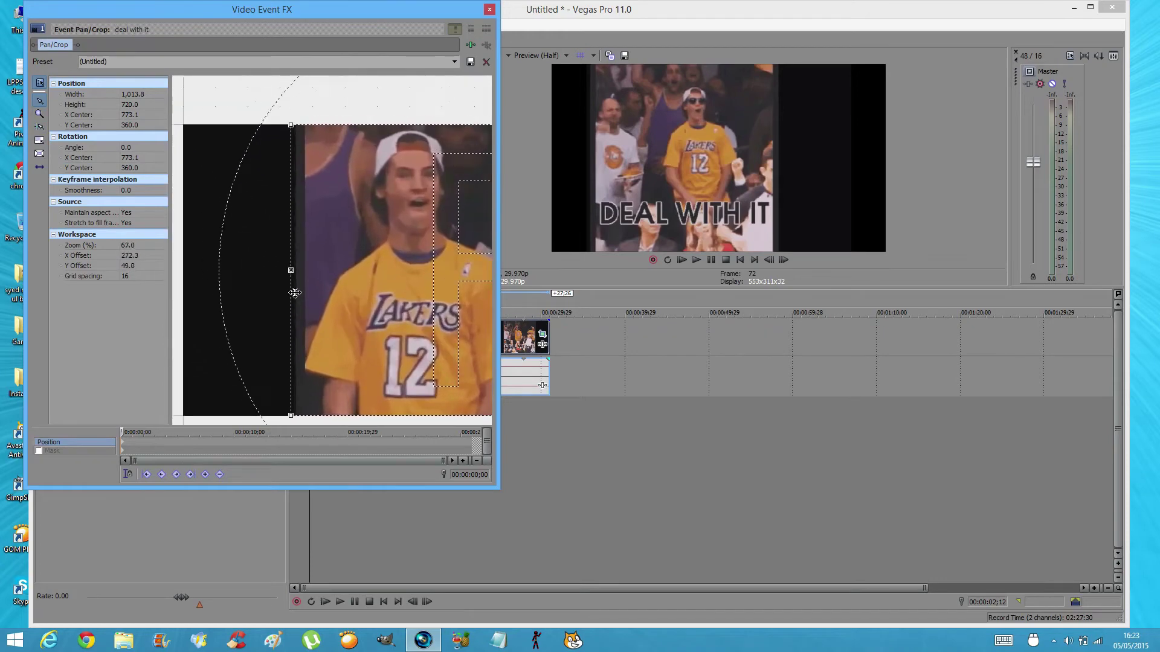
pyautogui.moveTo(270, 278); pyautogui.dragTo(294, 278)
pyautogui.scroll(-8, 414, 372)
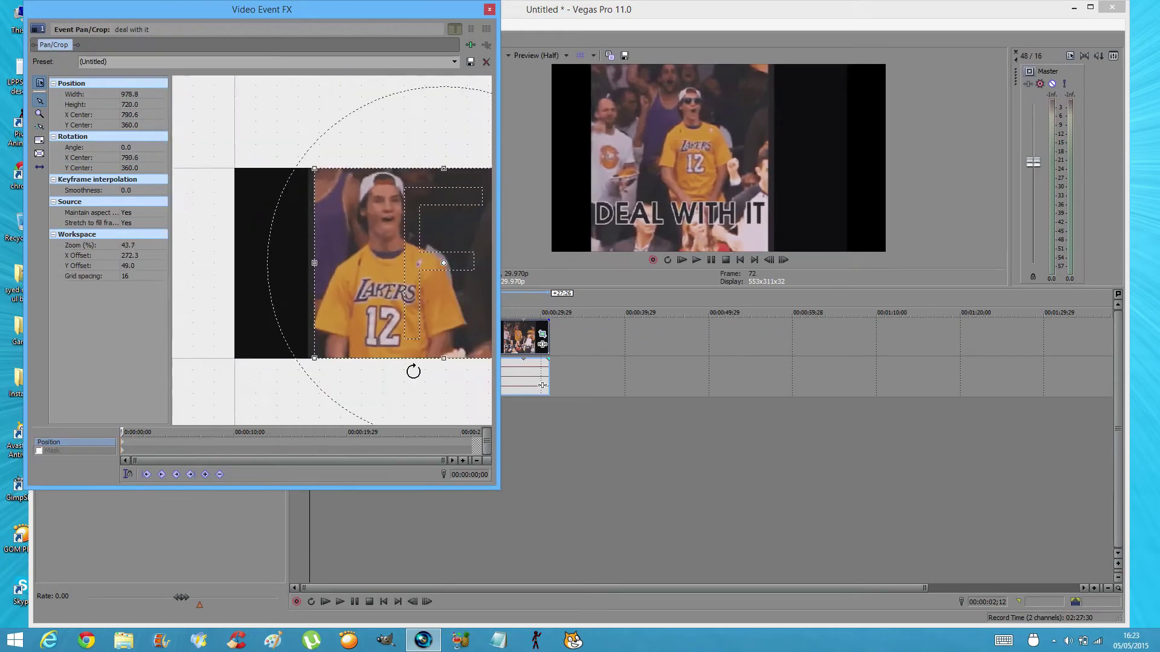
pyautogui.scroll(3, 189, 354)
pyautogui.scroll(-2, 189, 354)
pyautogui.scroll(4, 326, 238)
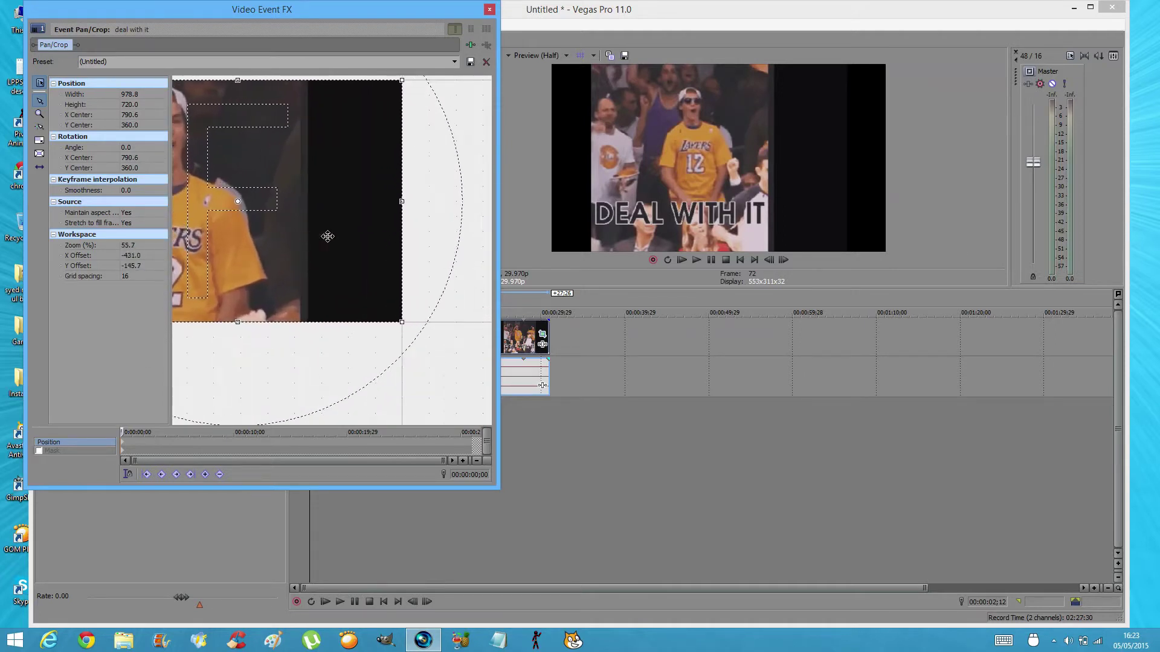
pyautogui.moveTo(418, 192); pyautogui.dragTo(294, 214)
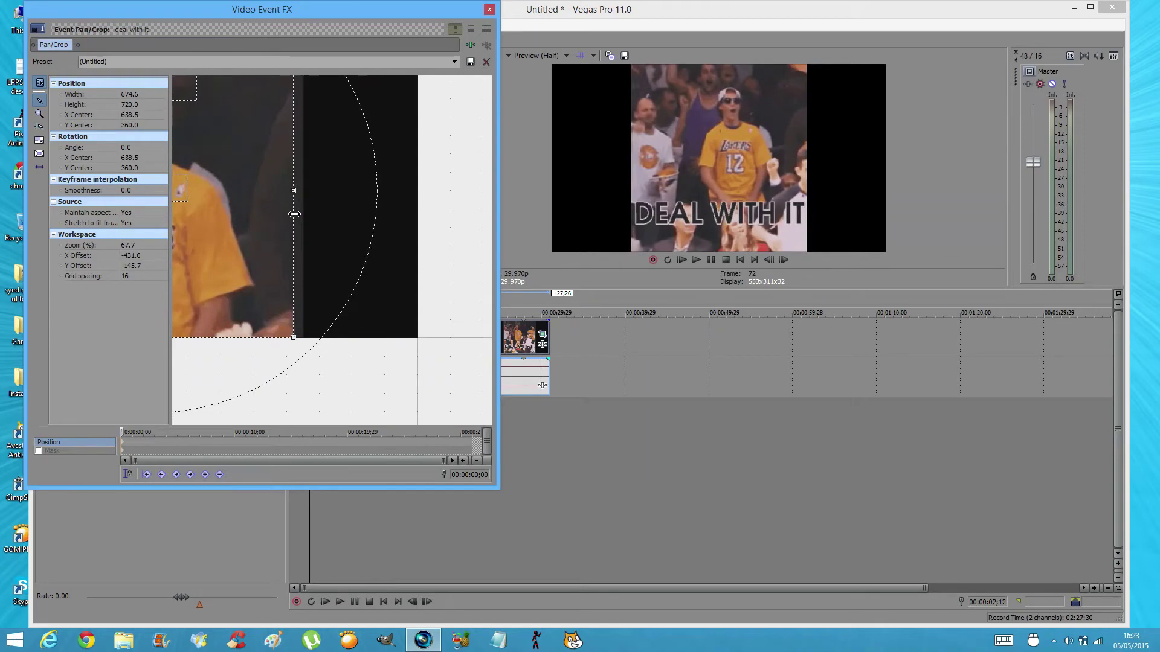
pyautogui.click(489, 10)
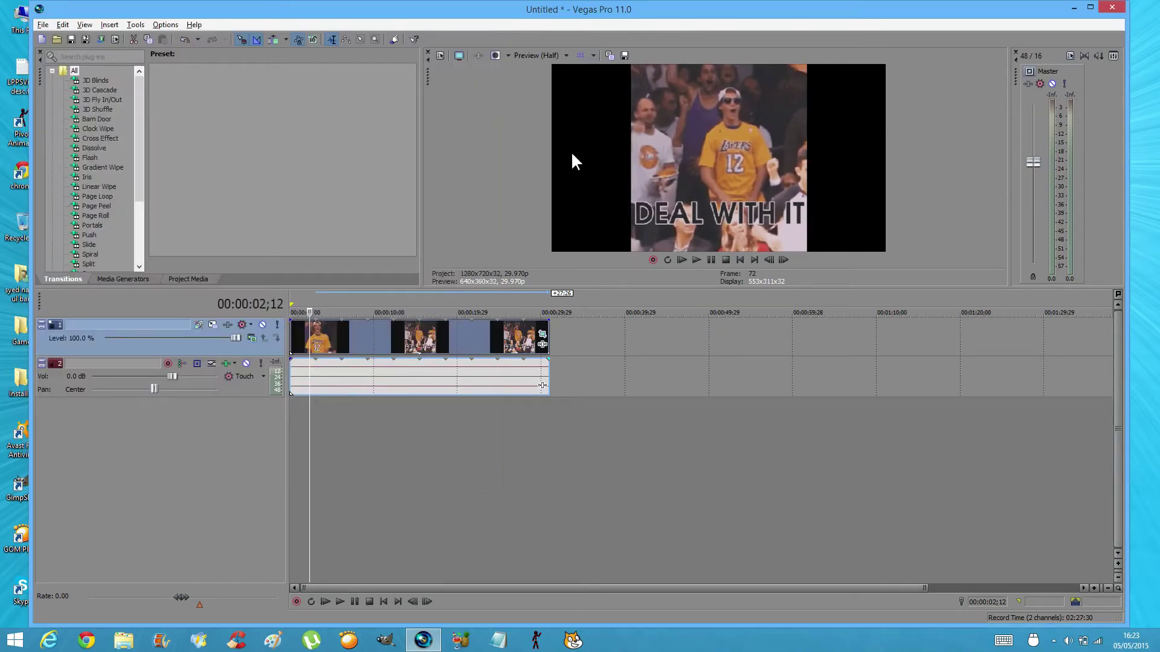
# Review the clip's General properties without changes, then minimize Vegas.
pyautogui.rightClick(473, 335)
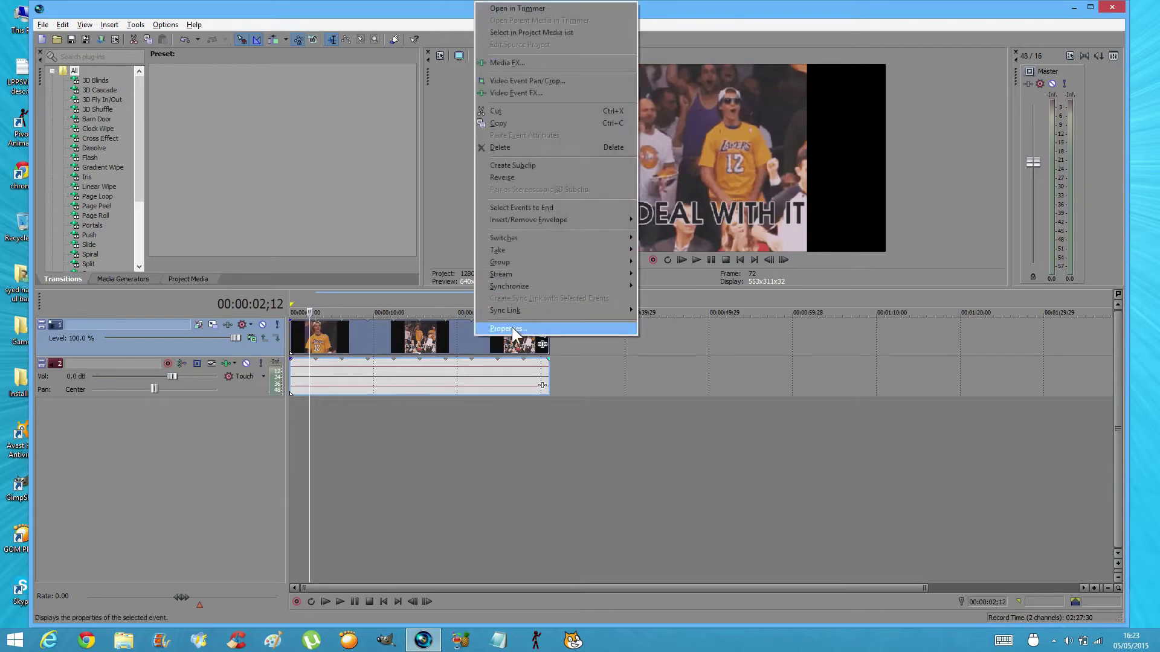
pyautogui.click(512, 327)
pyautogui.click(550, 125)
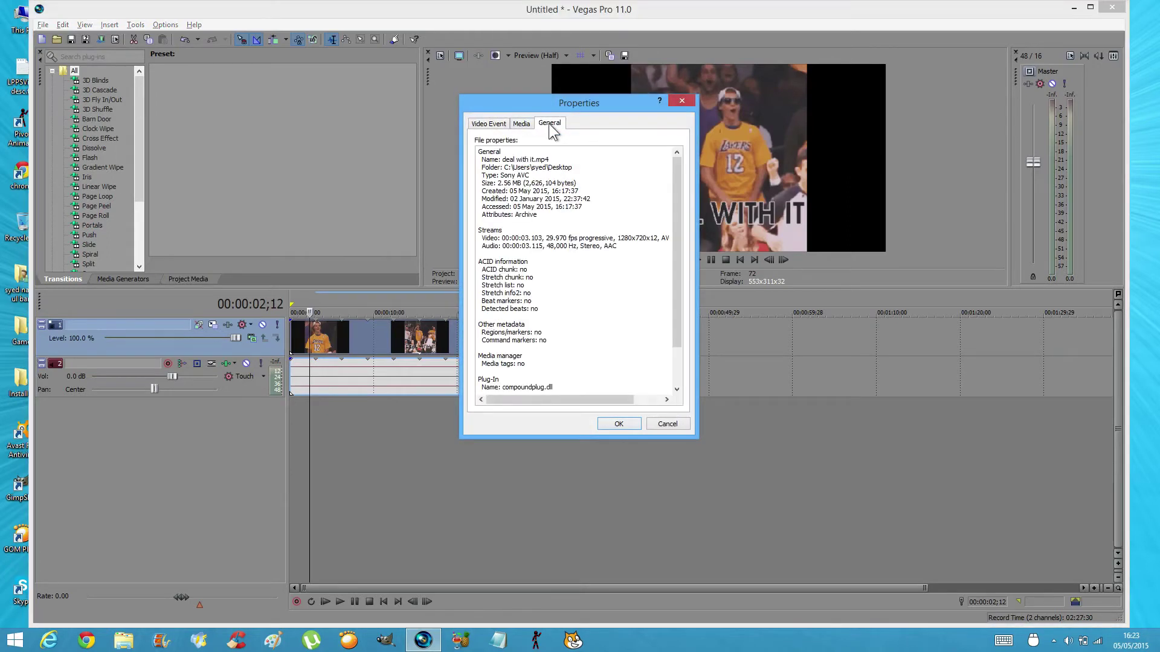
pyautogui.click(662, 424)
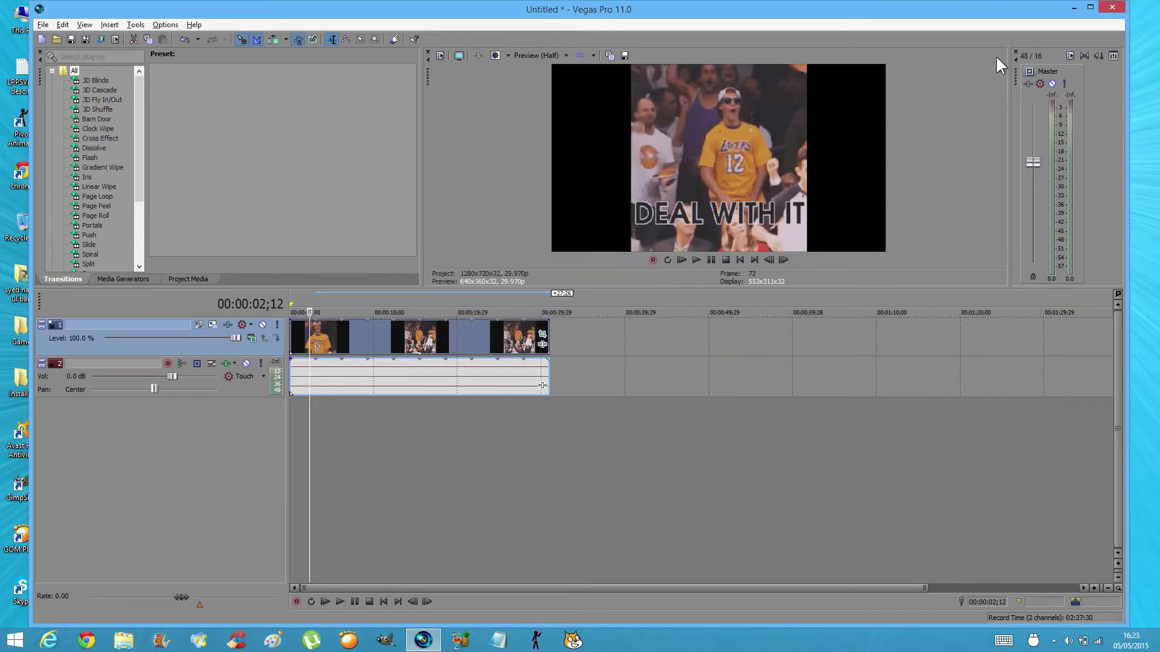
pyautogui.click(1073, 7)
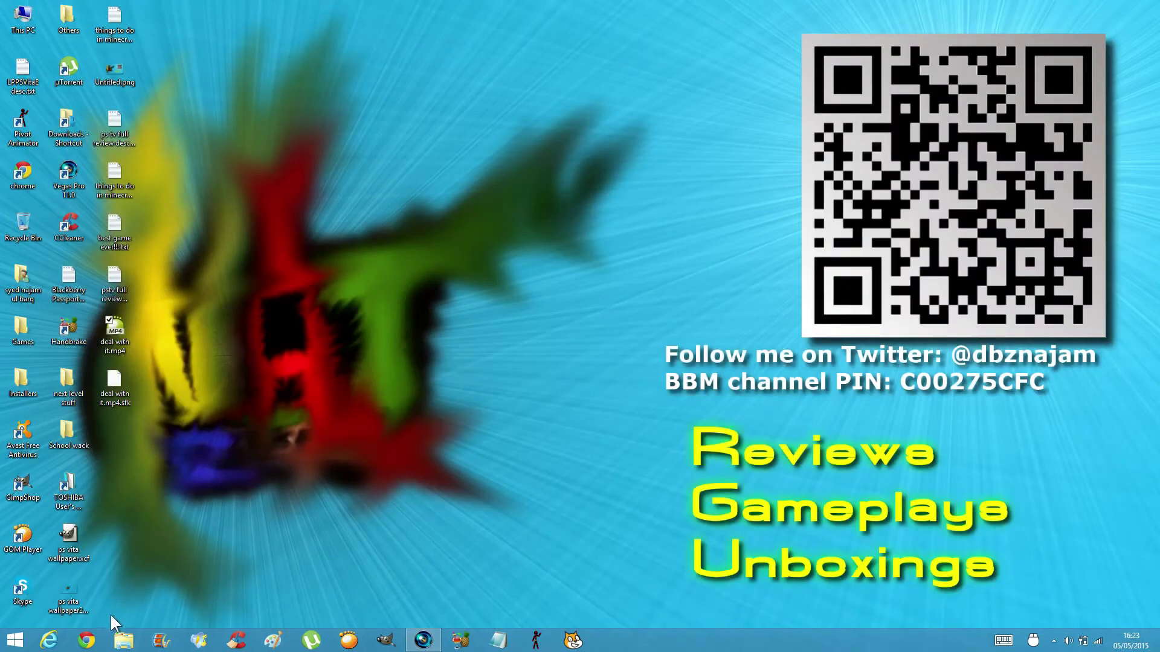
# Add the ps vita wallpaper2 image at the timeline start, framed to match the 16:9 output aspect.
pyautogui.moveTo(77, 602); pyautogui.dragTo(494, 485)
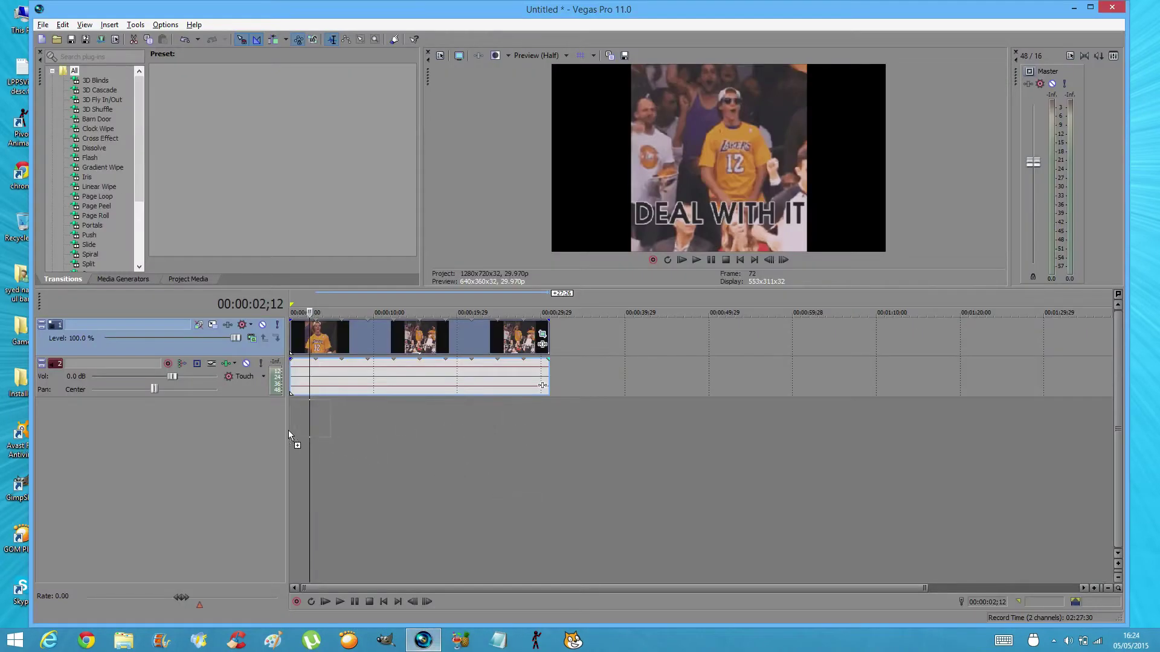
pyautogui.moveTo(289, 430); pyautogui.dragTo(292, 435)
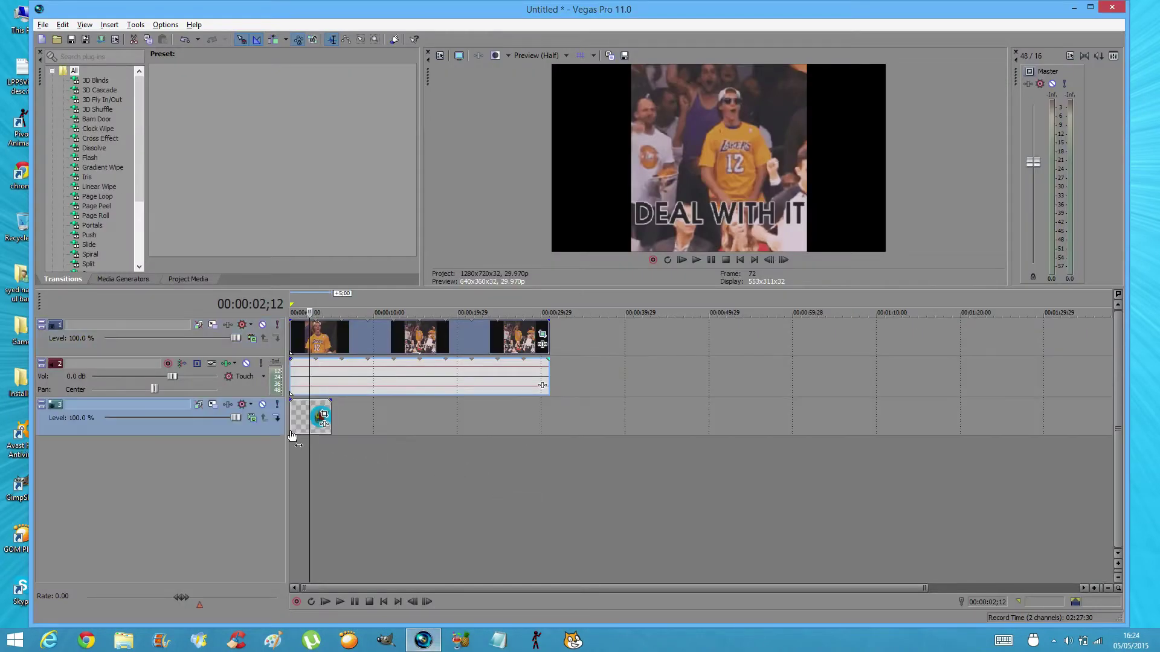
pyautogui.click(324, 416)
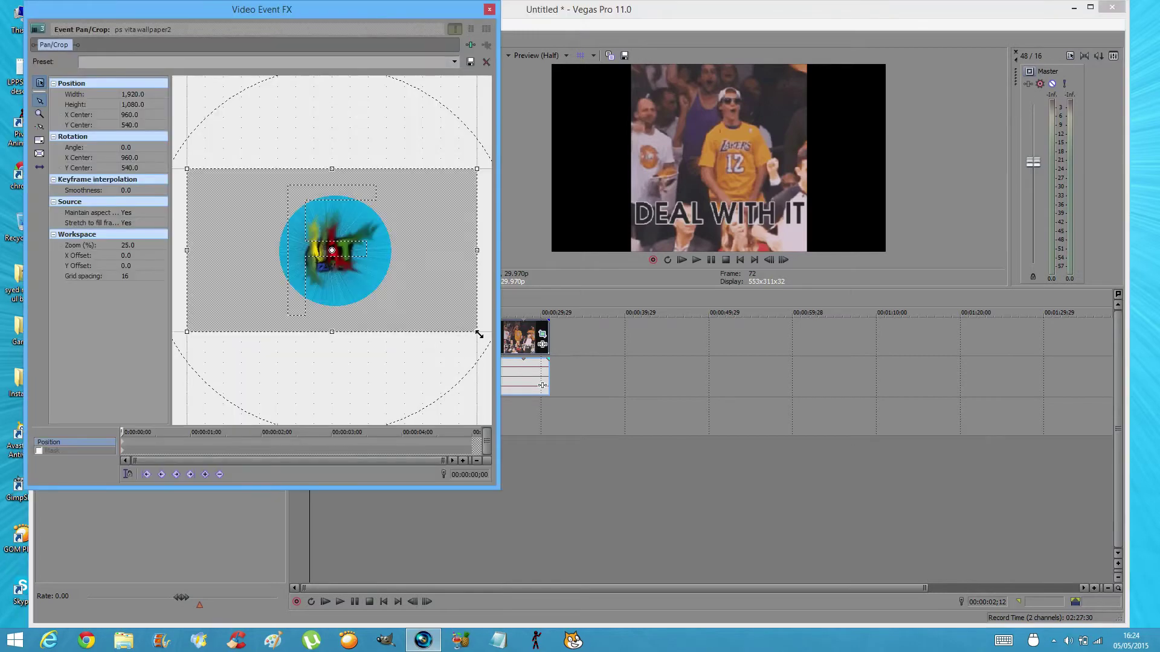
pyautogui.moveTo(479, 332); pyautogui.dragTo(371, 283)
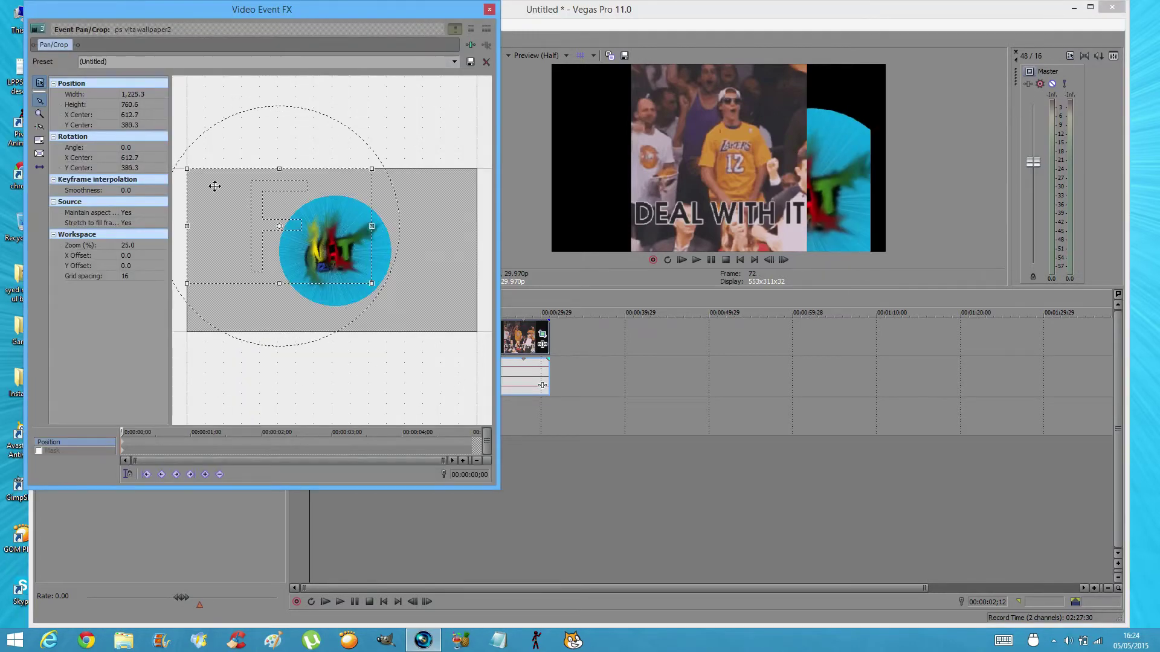
pyautogui.moveTo(190, 169); pyautogui.dragTo(295, 220)
pyautogui.rightClick(314, 232)
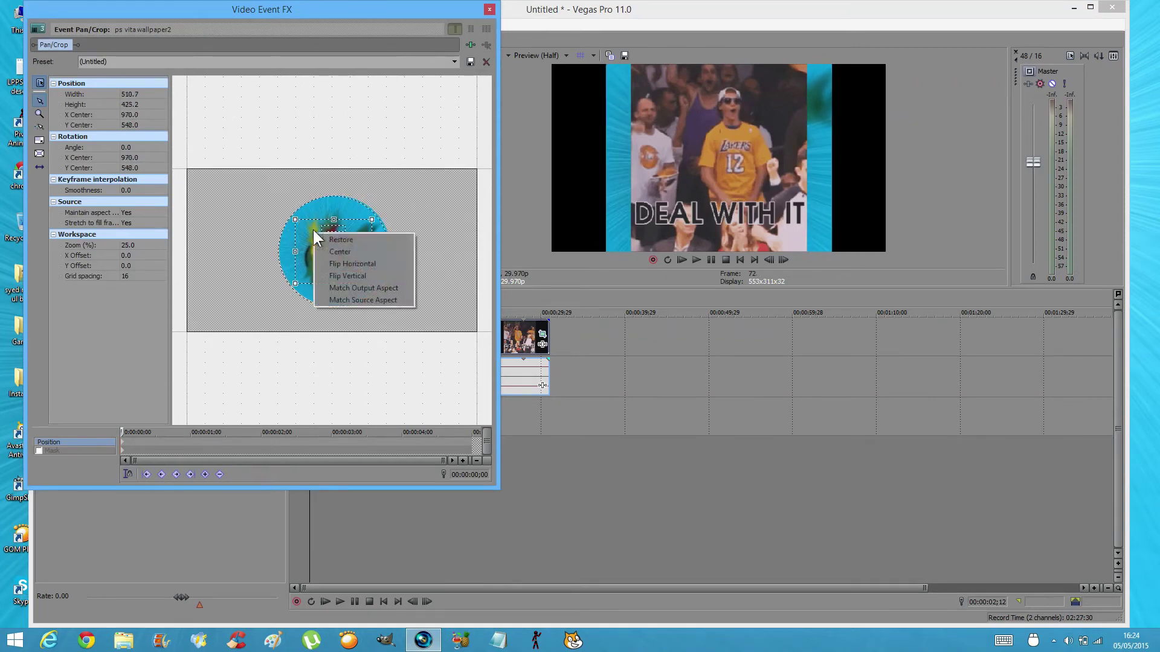
pyautogui.click(383, 287)
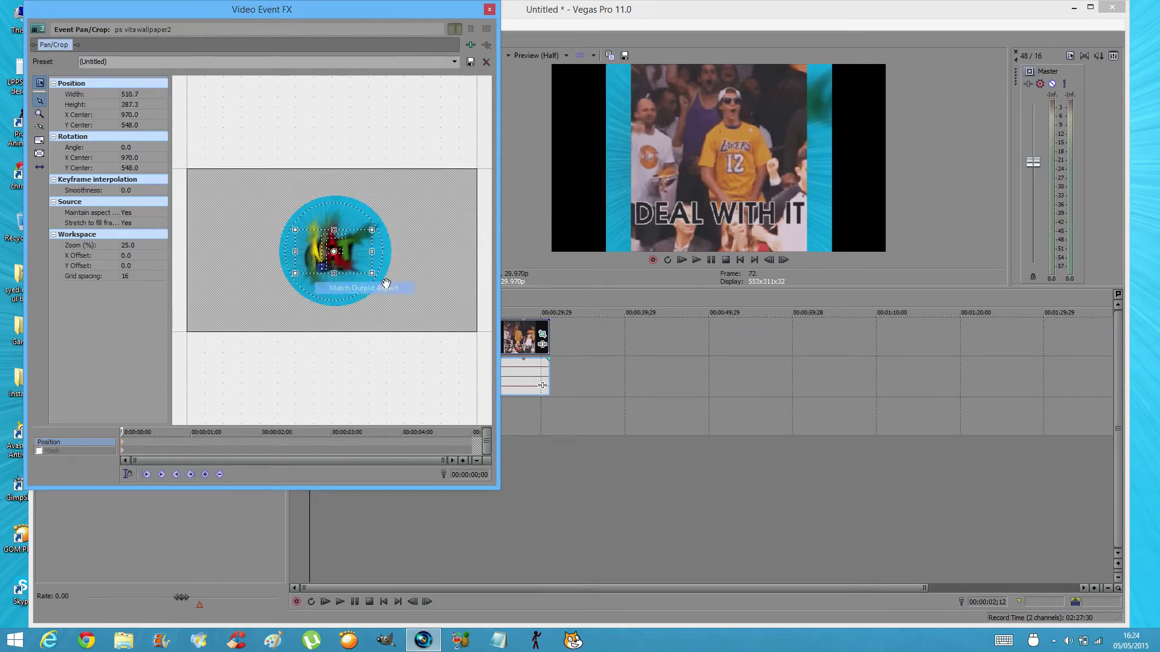
pyautogui.click(489, 9)
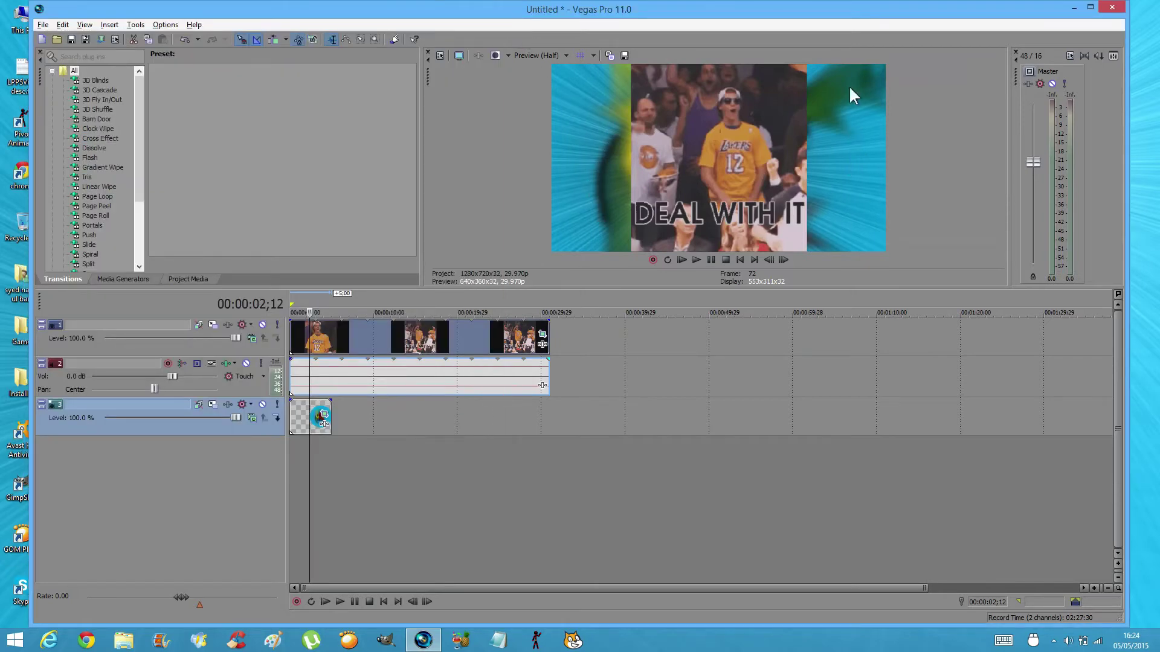
pyautogui.click(543, 335)
pyautogui.moveTo(408, 252)
pyautogui.mouseDown()
pyautogui.moveTo(467, 253)
pyautogui.moveTo(423, 253)
pyautogui.moveTo(408, 270)
pyautogui.mouseUp()
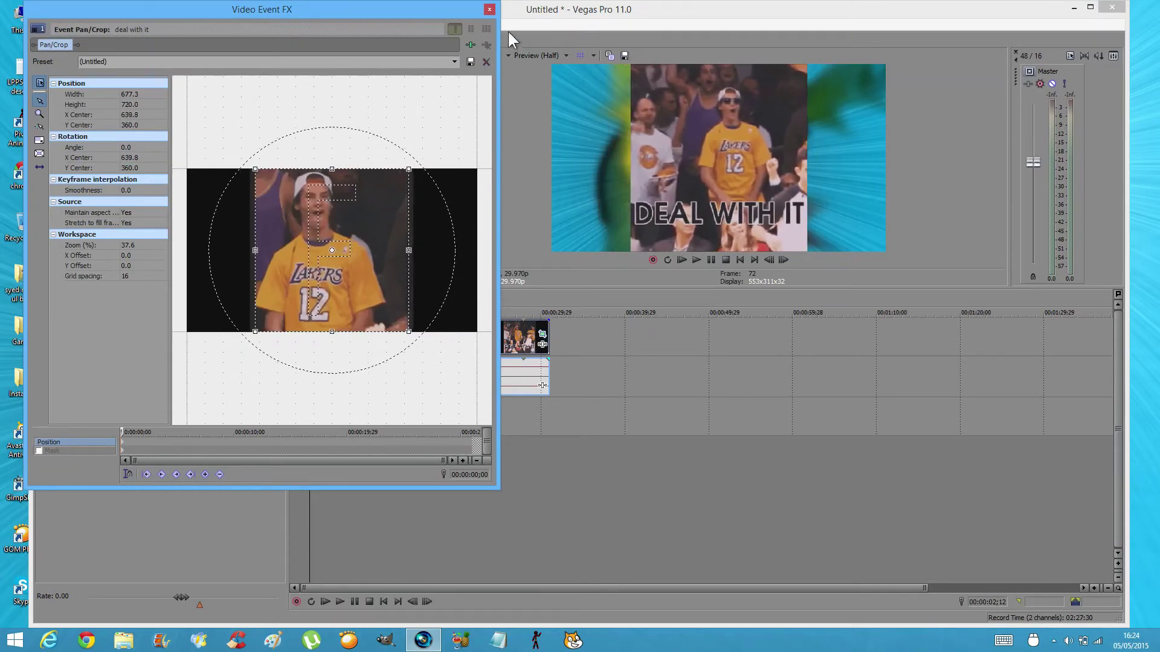
pyautogui.click(489, 10)
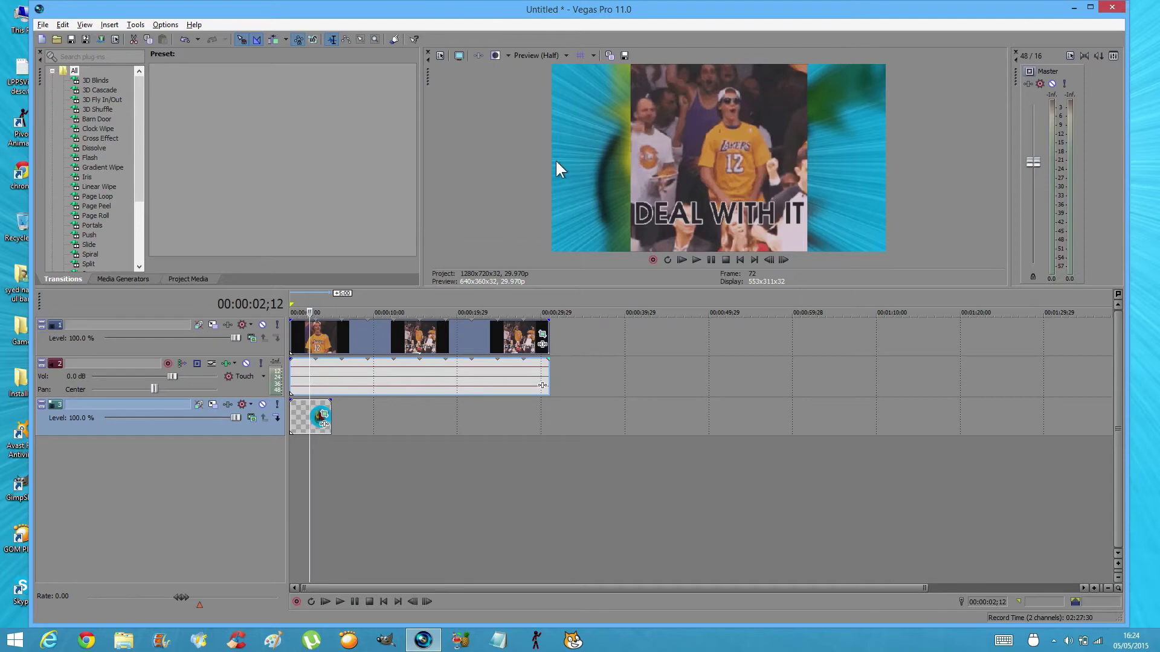
pyautogui.rightClick(510, 352)
# Turn off Maintain aspect ratio in the clip's properties so it stretches to fill.
pyautogui.click(564, 334)
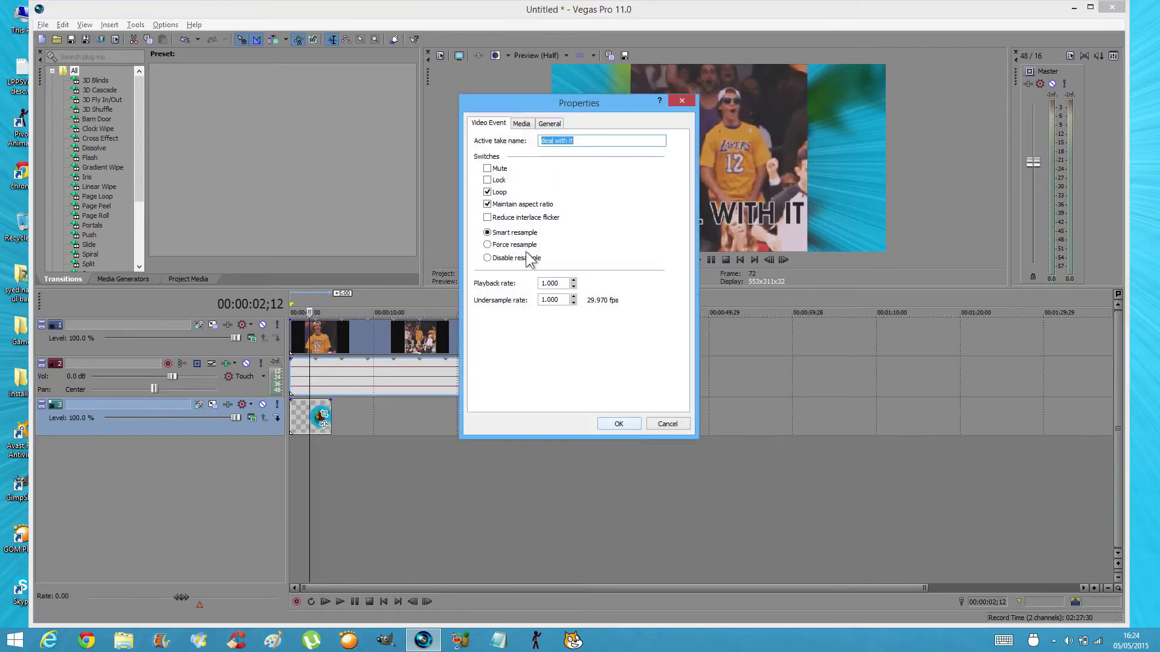
pyautogui.click(487, 205)
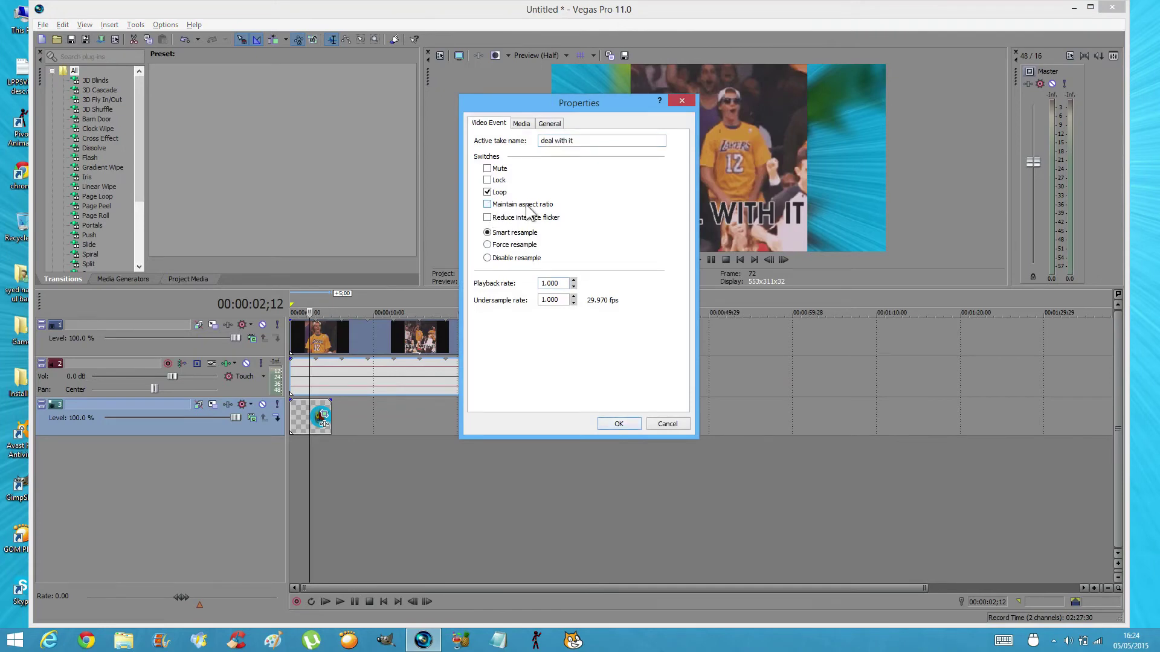
pyautogui.click(617, 424)
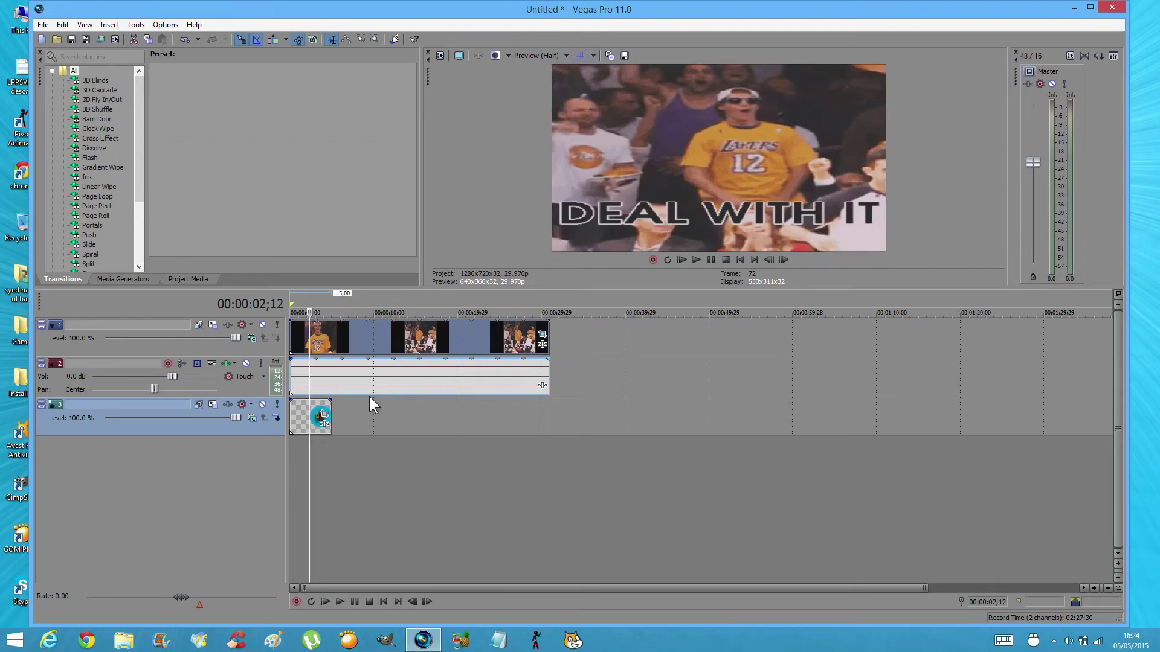
# Reorder the tracks so the wallpaper track sits directly below the DEAL WITH IT video.
pyautogui.moveTo(273, 426); pyautogui.dragTo(277, 321)
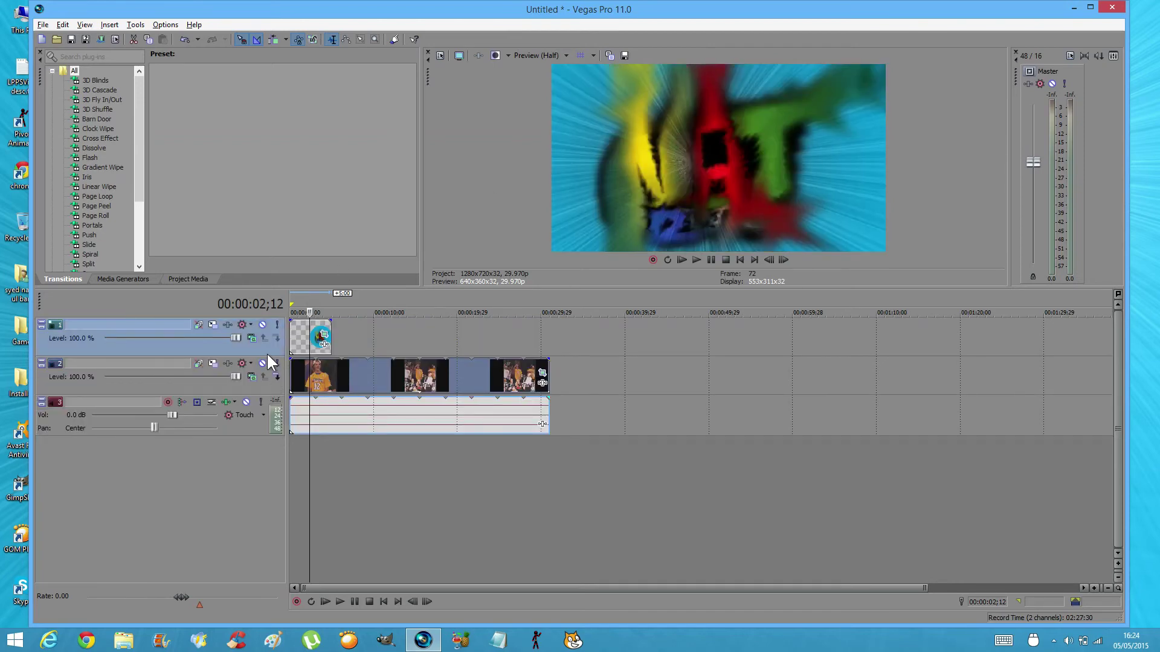
pyautogui.moveTo(269, 363); pyautogui.dragTo(263, 397)
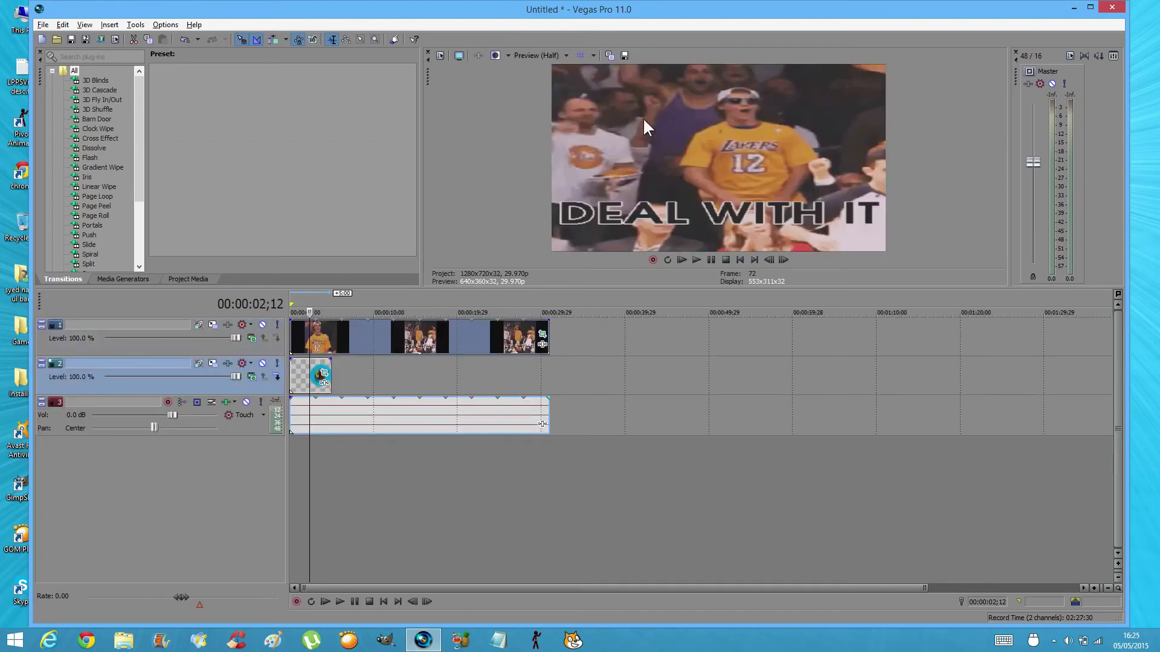
pyautogui.rightClick(517, 338)
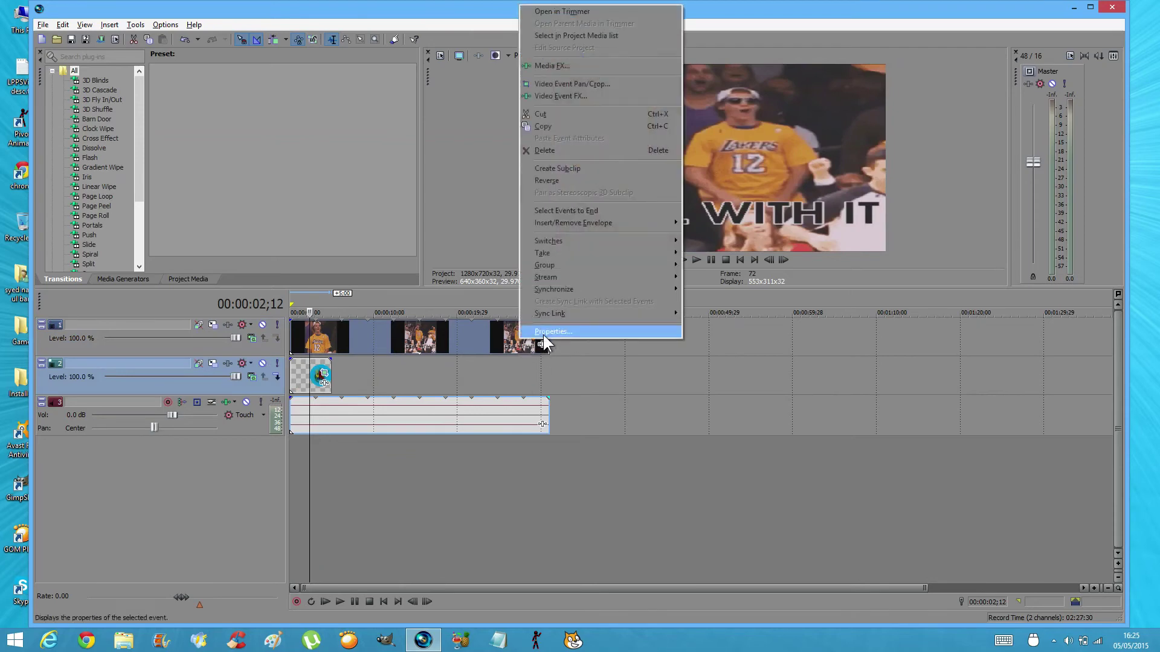
pyautogui.click(542, 334)
pyautogui.click(487, 205)
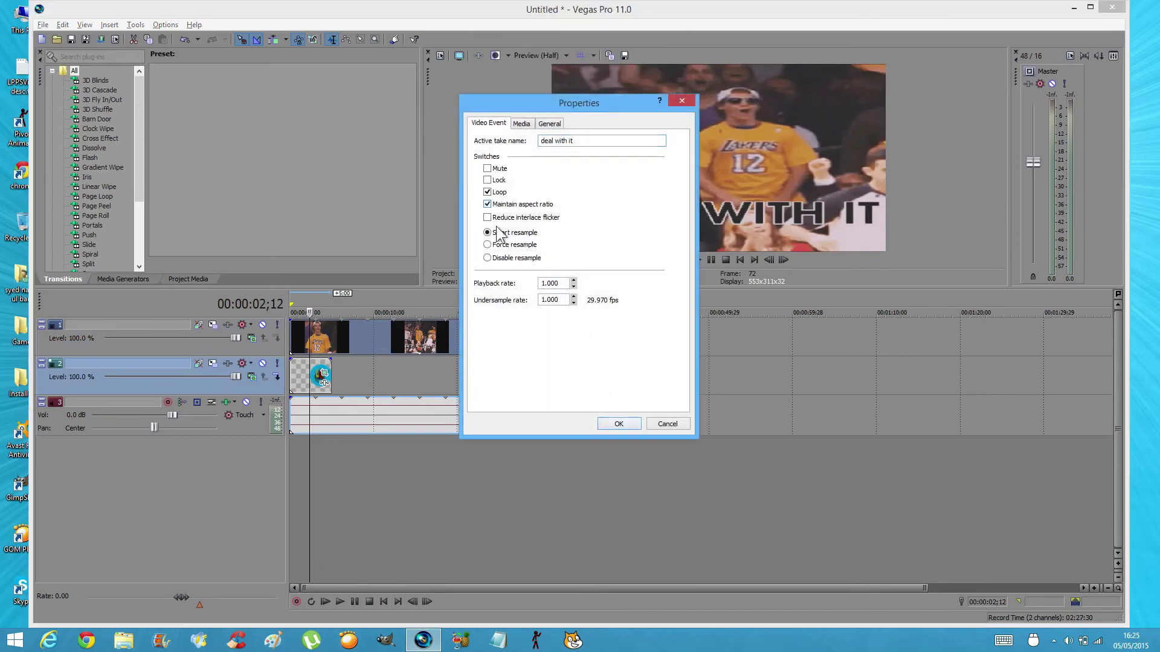
pyautogui.click(620, 424)
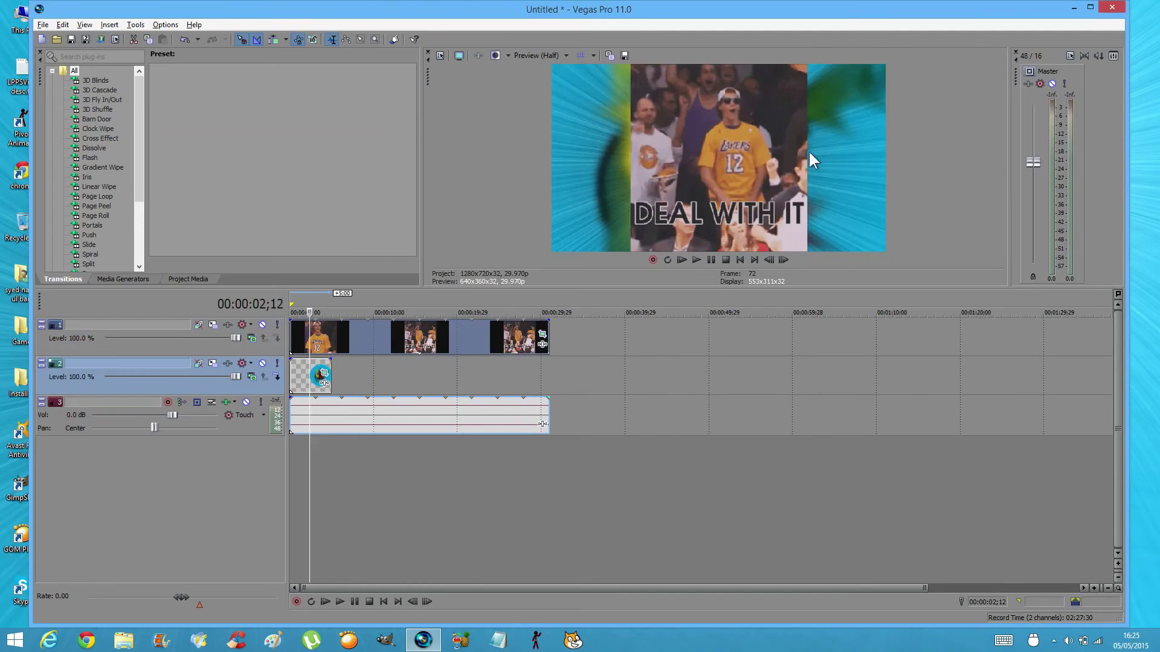
pyautogui.rightClick(480, 330)
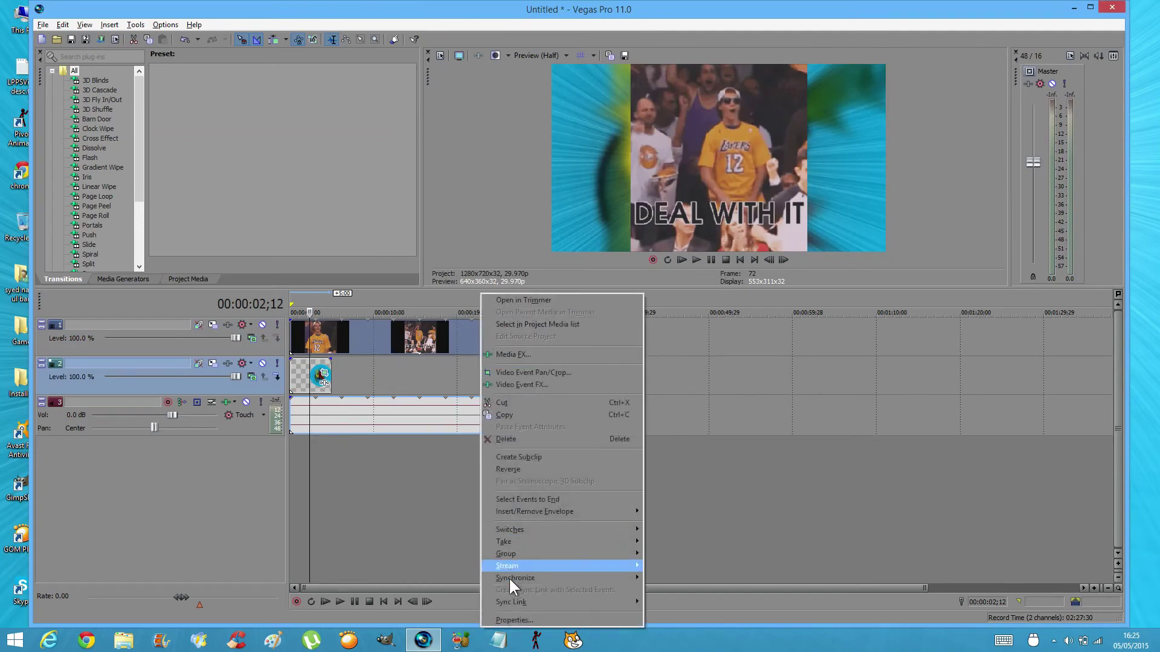
pyautogui.click(513, 619)
pyautogui.click(491, 207)
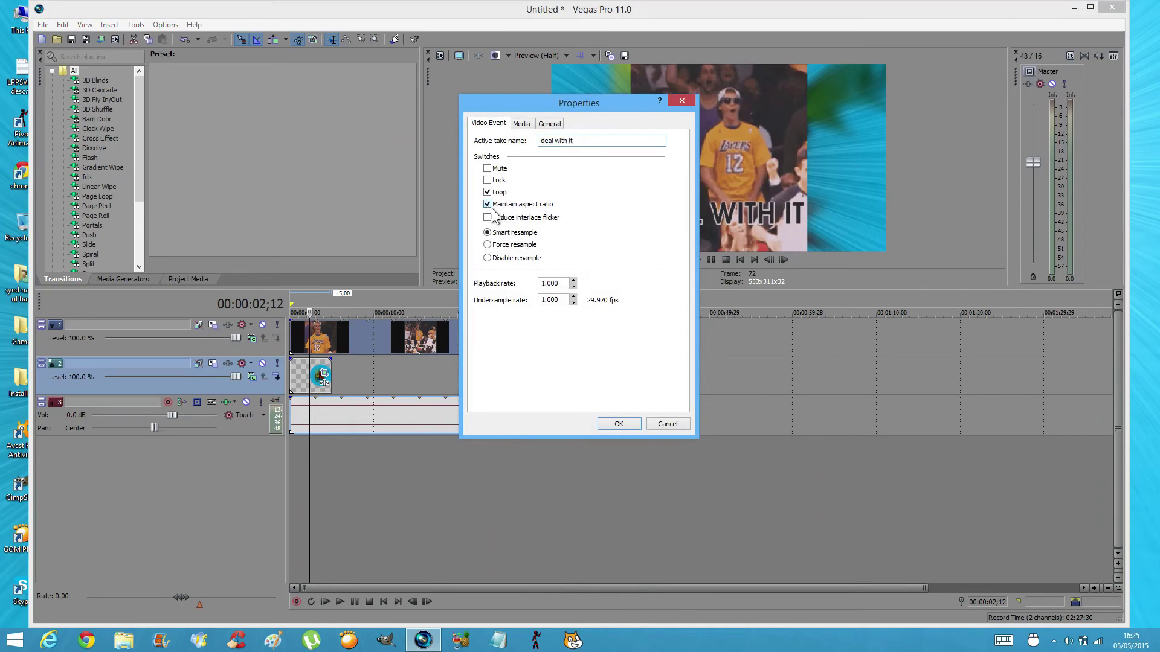
pyautogui.click(610, 420)
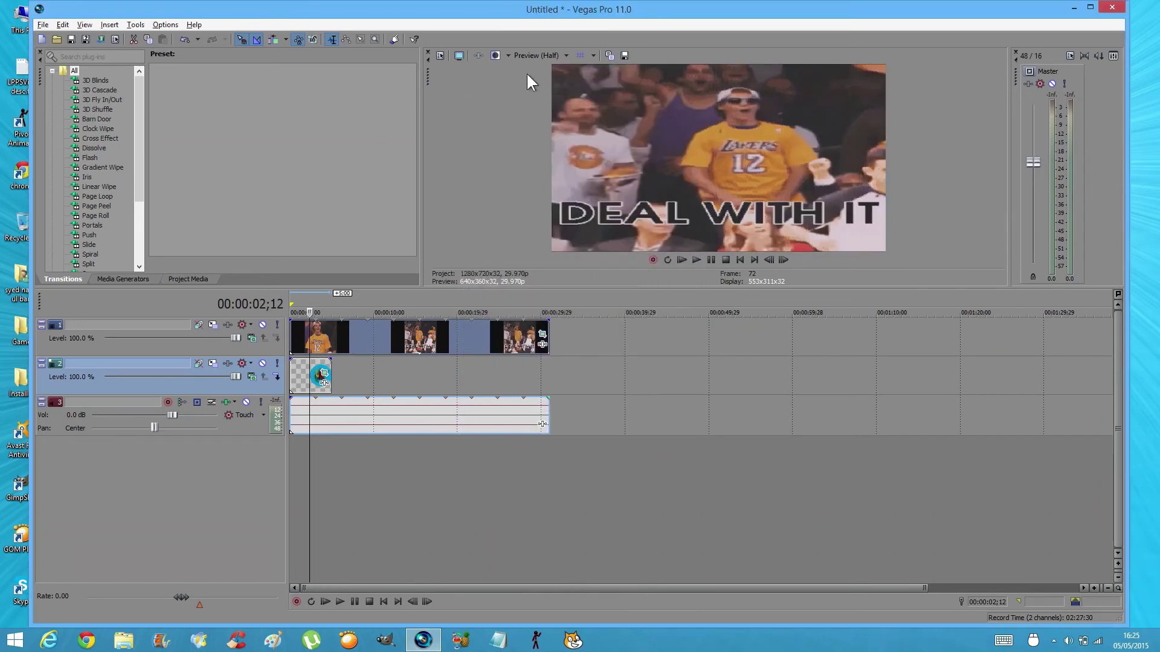
pyautogui.click(541, 334)
# Restore the clip's Pan/Crop framing to the full frame.
pyautogui.rightClick(449, 314)
pyautogui.click(470, 322)
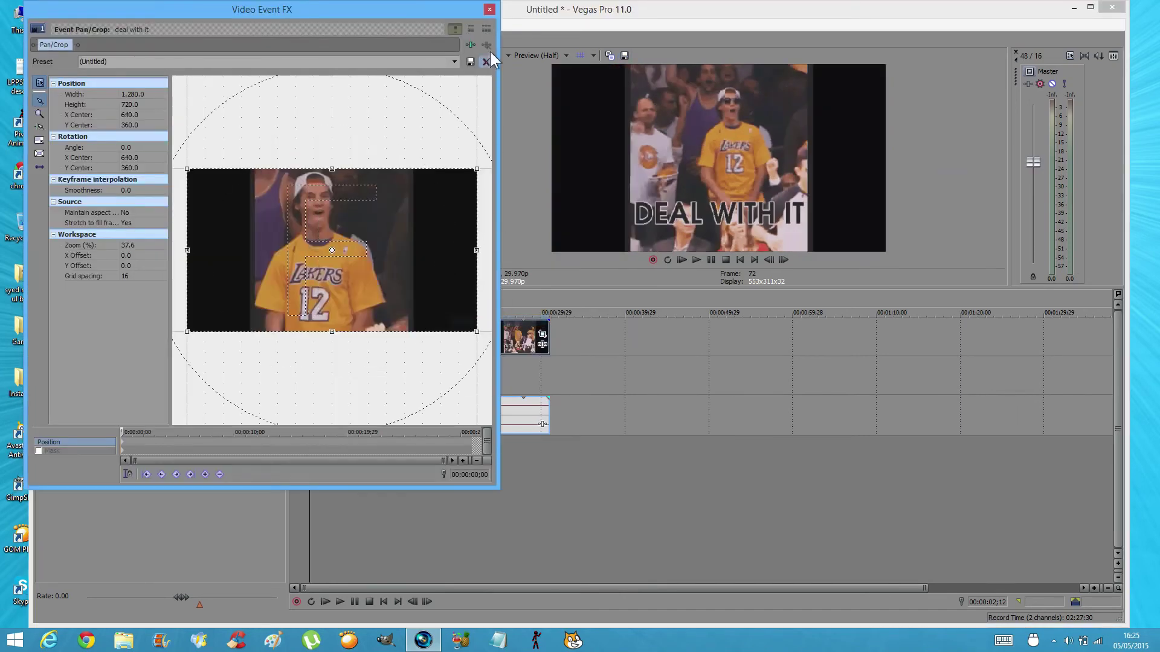
pyautogui.click(489, 9)
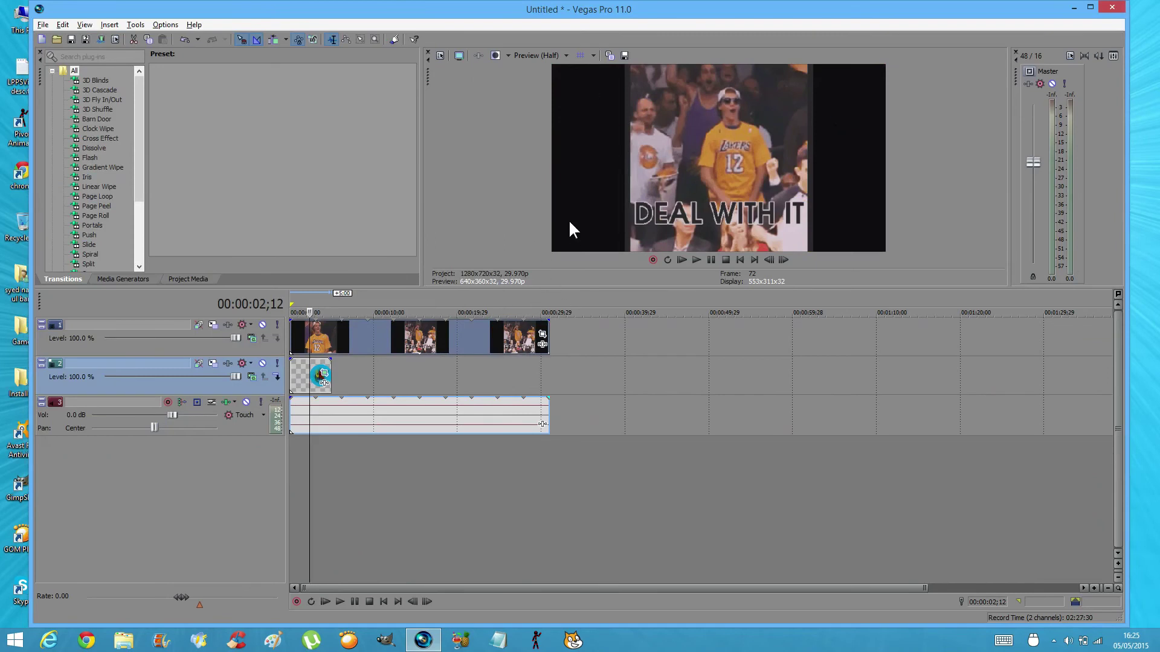
# Re-enable Maintain aspect ratio in the DEAL WITH IT clip's properties.
pyautogui.rightClick(470, 336)
pyautogui.click(505, 330)
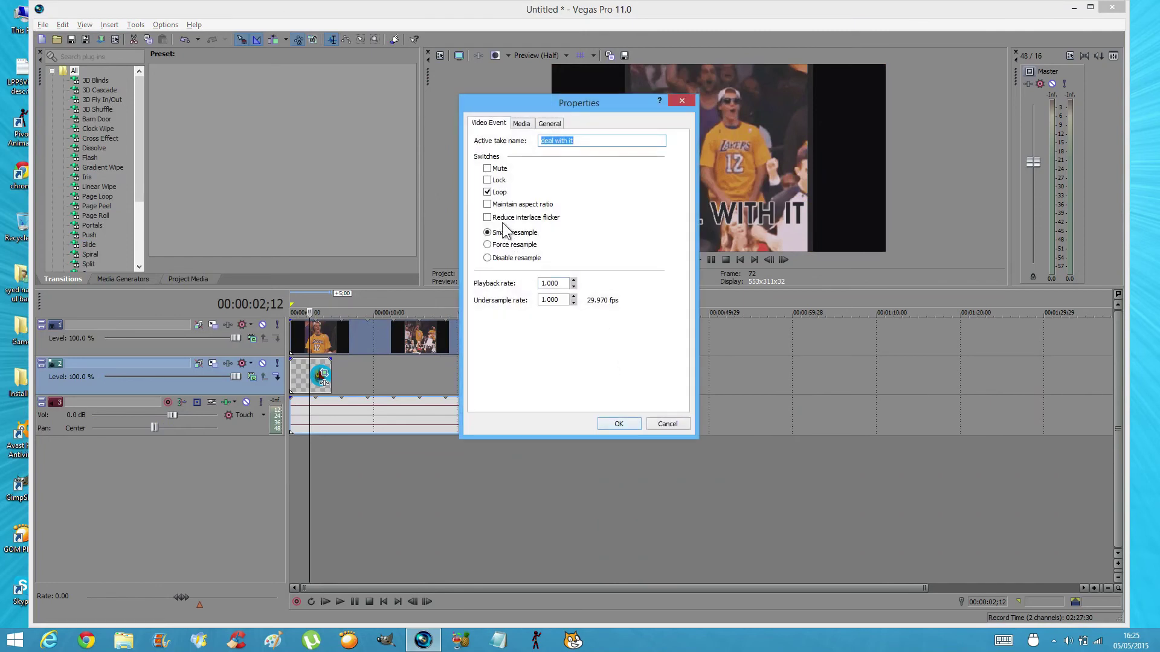
pyautogui.click(486, 205)
pyautogui.click(618, 423)
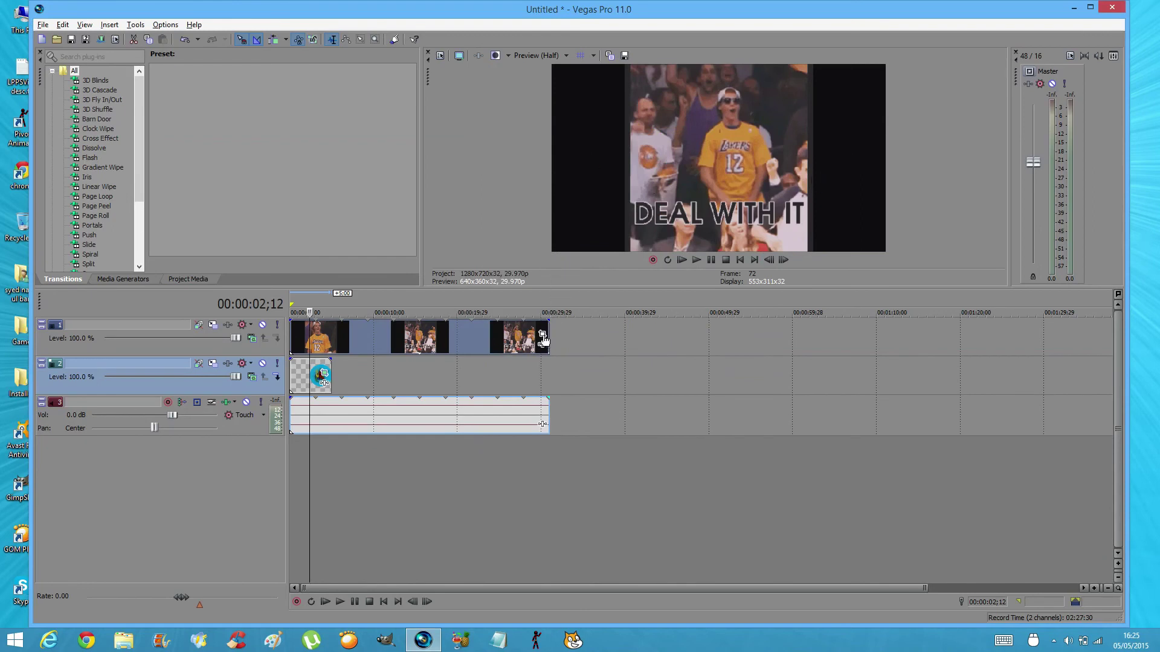
pyautogui.click(542, 334)
# Pull the clip's crop edges in to the picture, giving a 678.5 by 720 frame.
pyautogui.moveTo(477, 249); pyautogui.dragTo(409, 256)
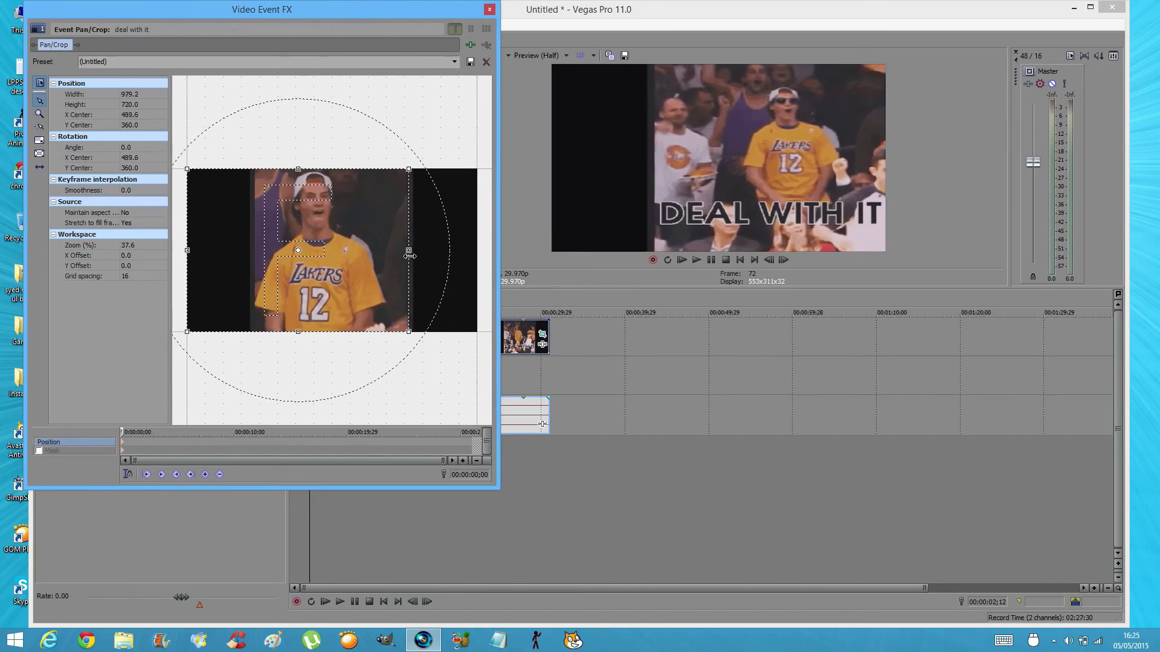
pyautogui.moveTo(189, 252); pyautogui.dragTo(256, 250)
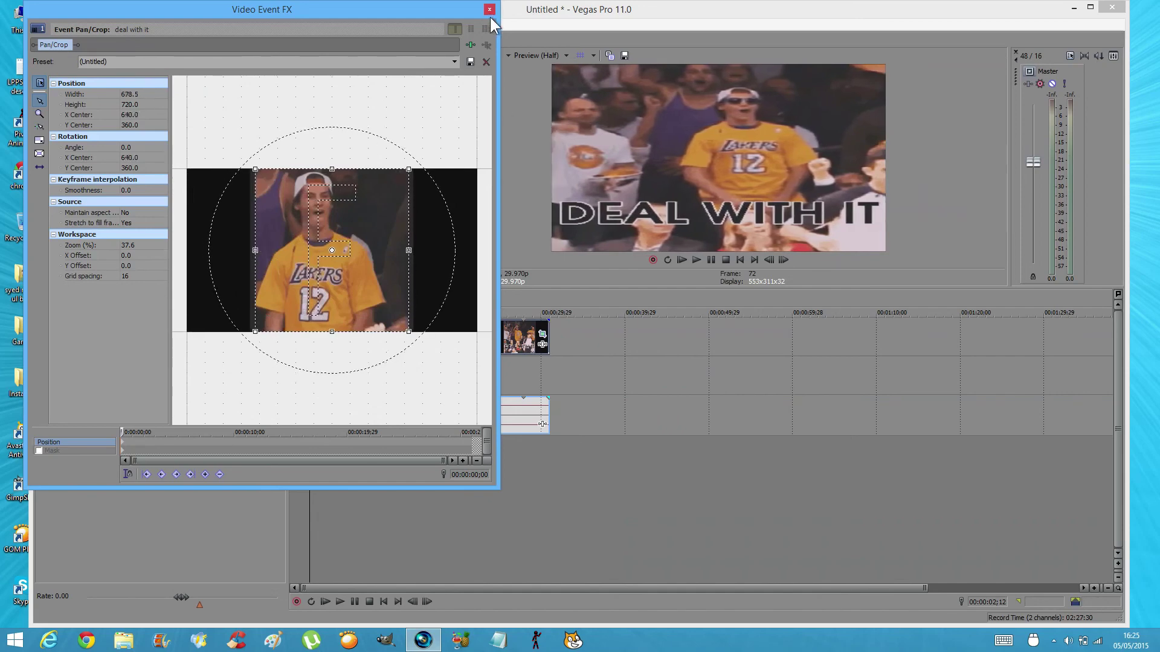